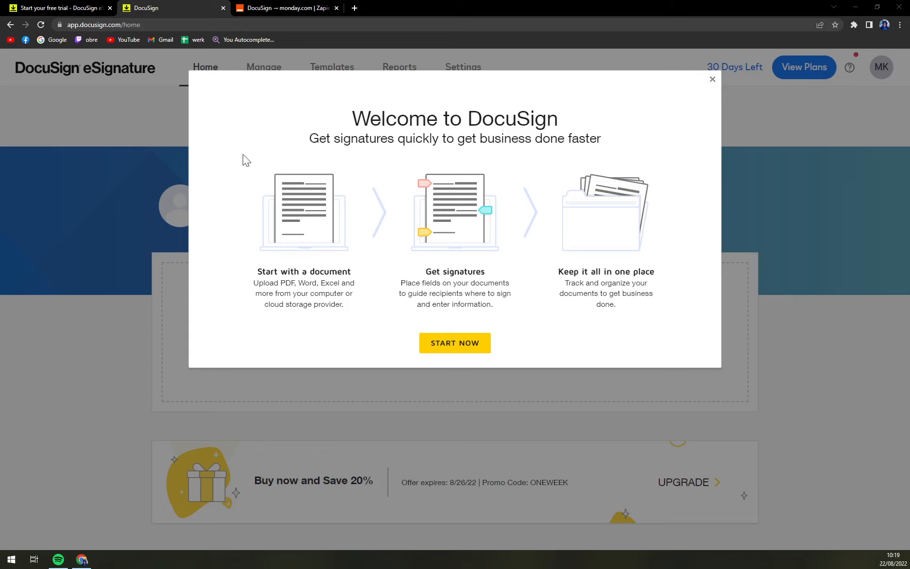
Dismiss the welcome and notice popups, then upload sample.pdf from Desktop into a new envelope.
click(464, 350)
click(458, 356)
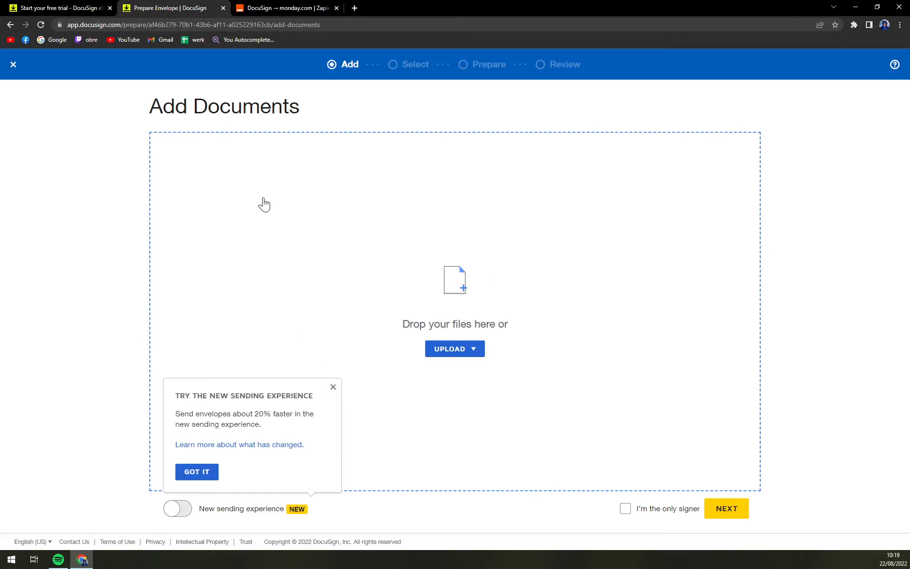
click(195, 473)
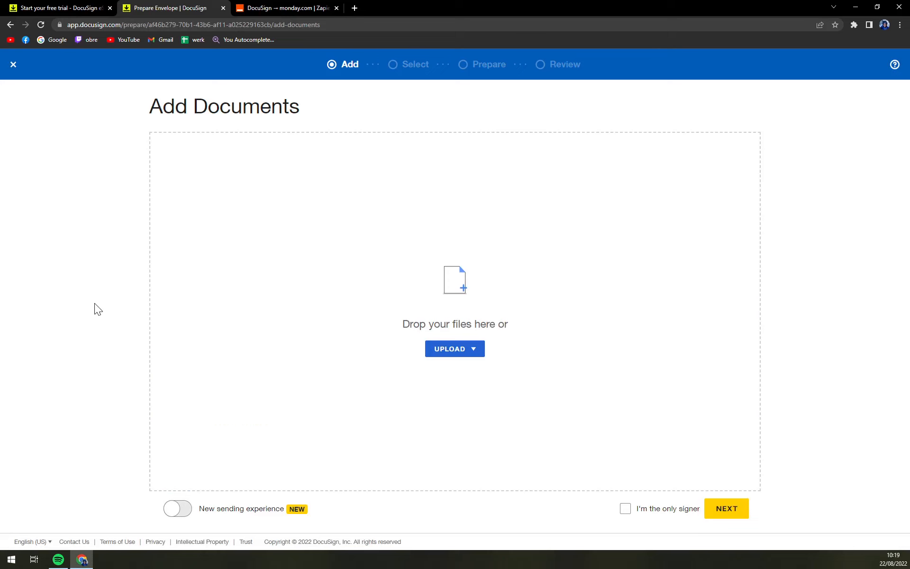
click(450, 354)
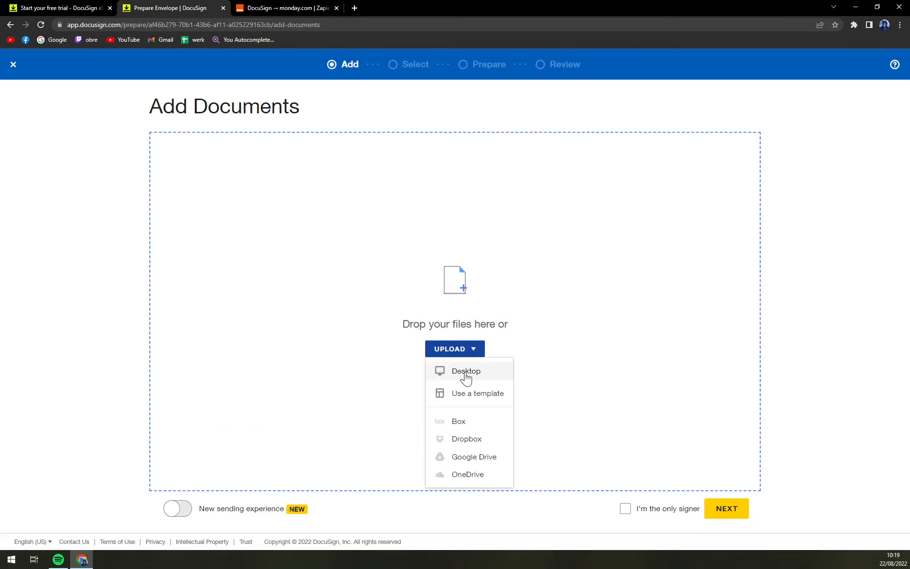
click(466, 374)
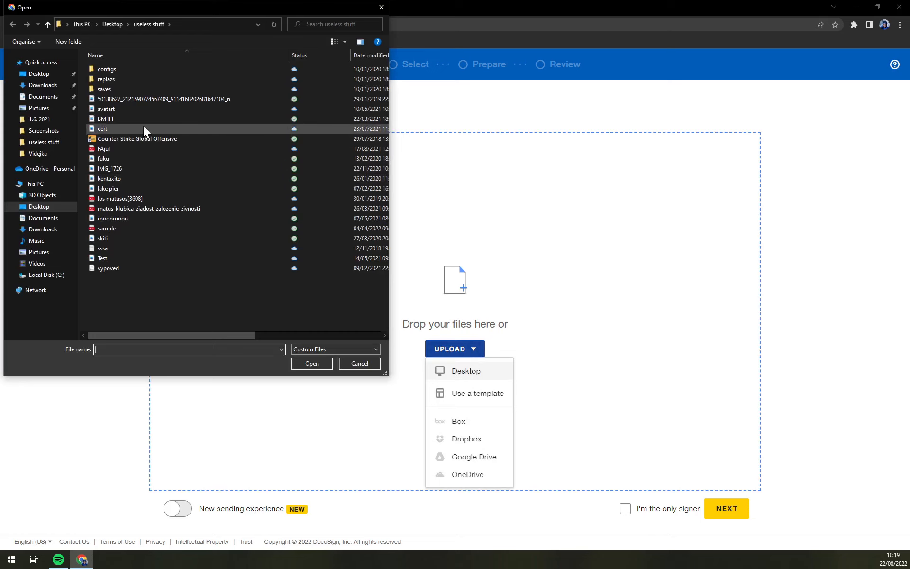
double_click(130, 228)
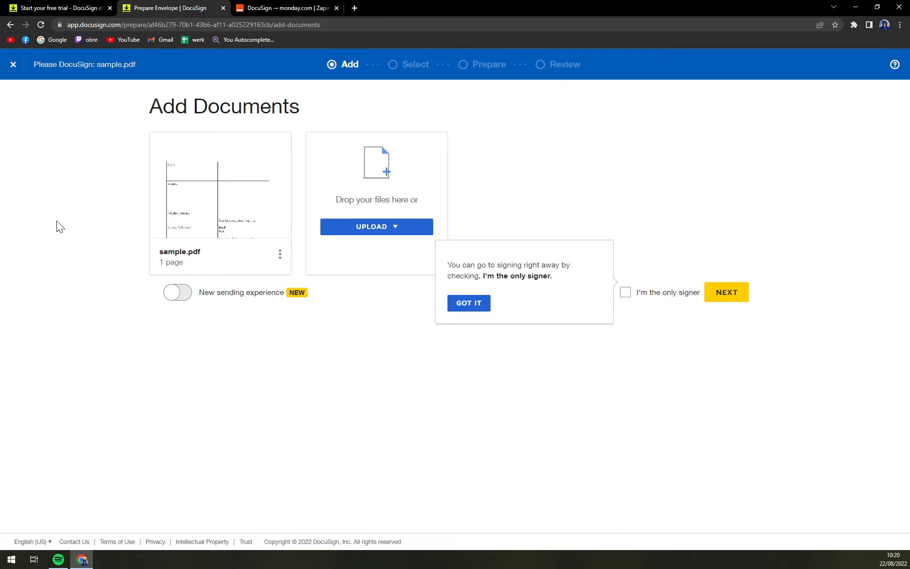
Preview sample.pdf, scrolling through its page, then close the preview.
click(221, 185)
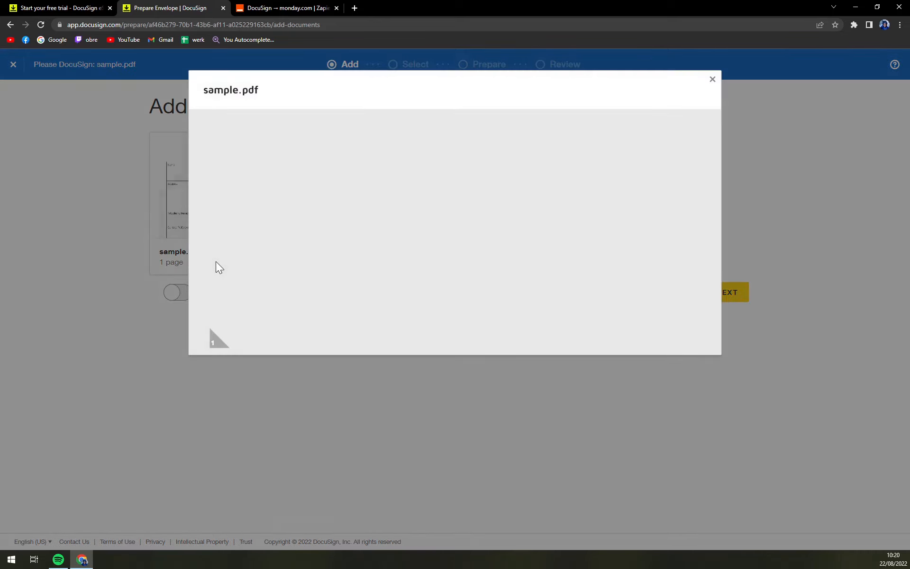
scroll(393, 256, down, 5)
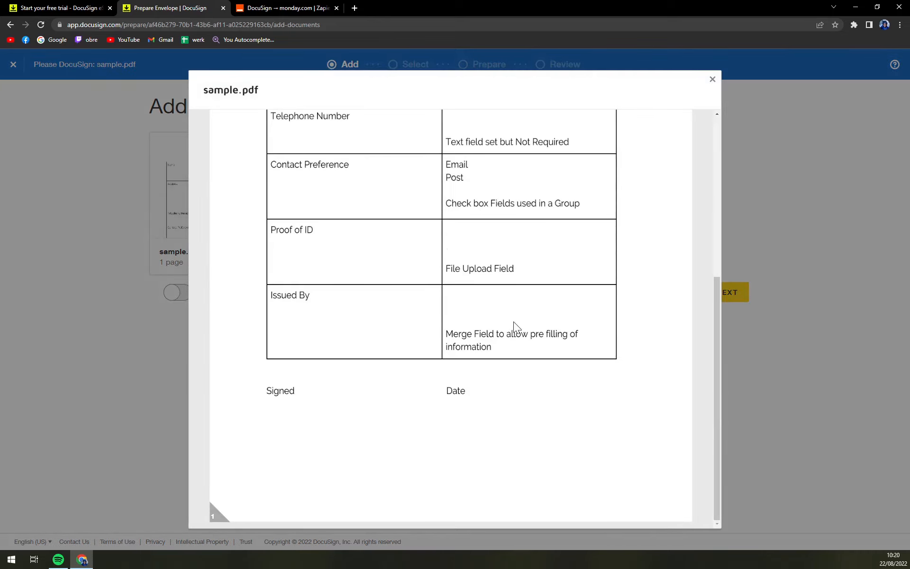
scroll(382, 331, up, 5)
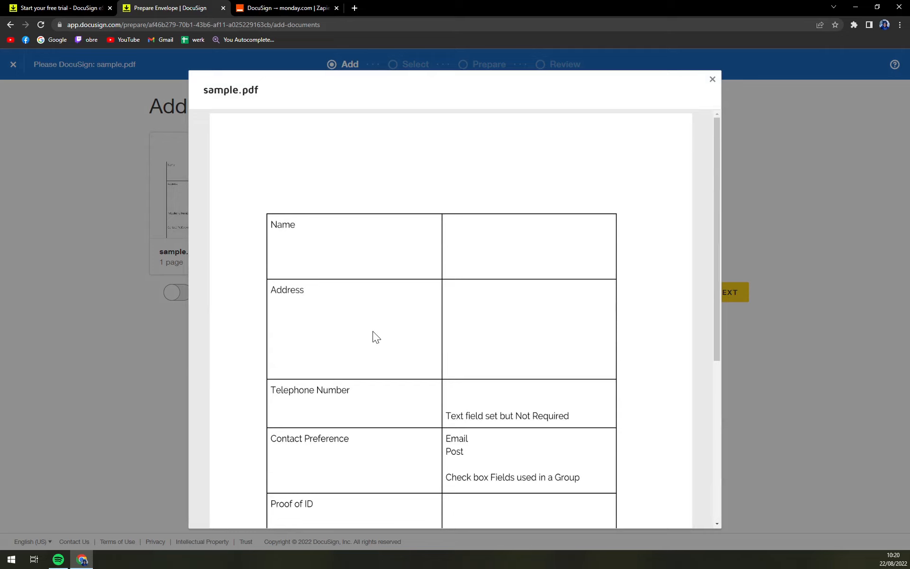
scroll(373, 330, down, 5)
scroll(379, 328, up, 5)
click(798, 221)
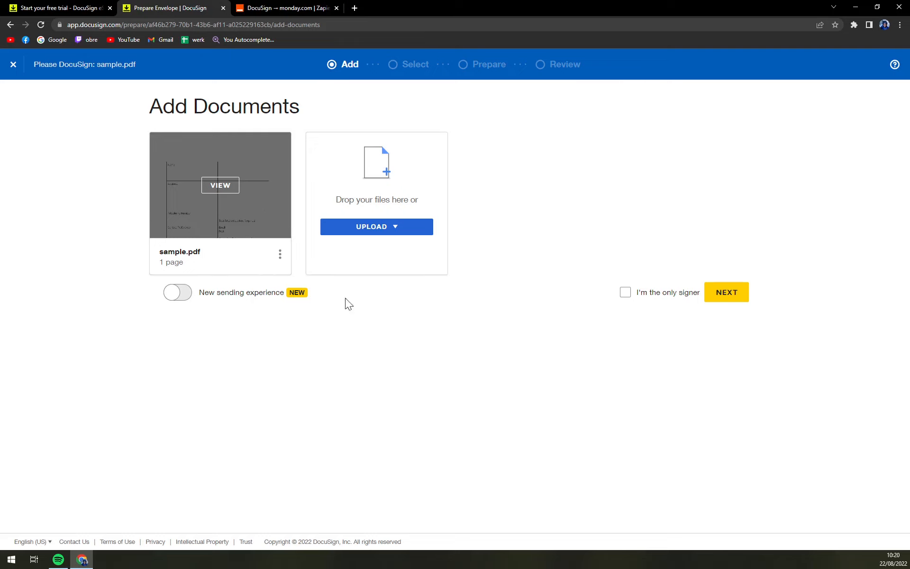
Leave 'I'm the only signer' unchecked and continue to Add Recipients.
click(627, 297)
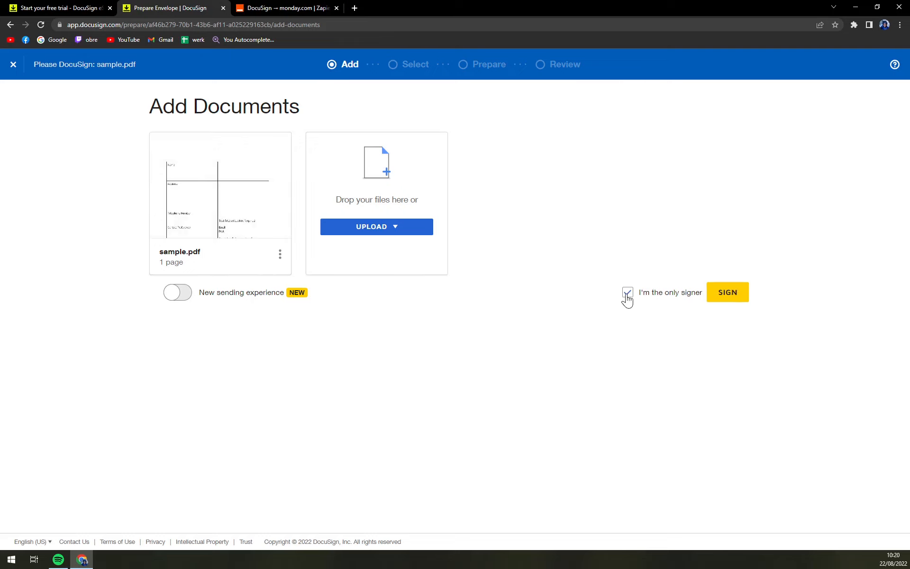
click(627, 297)
click(628, 296)
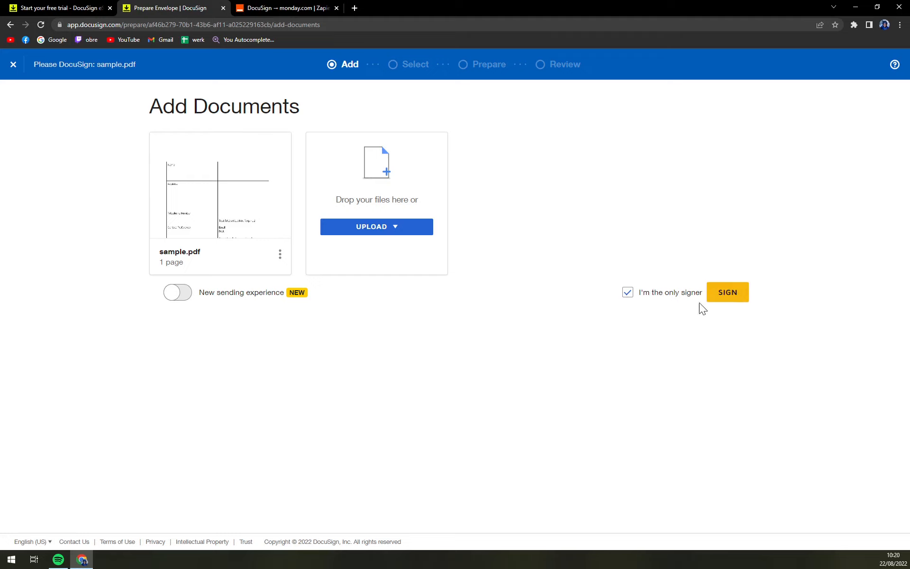
click(633, 297)
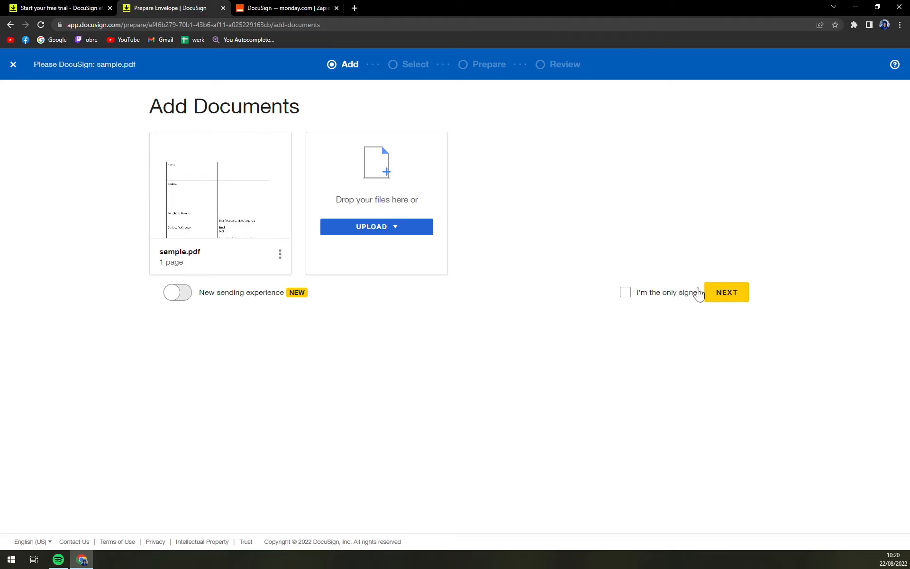
click(720, 292)
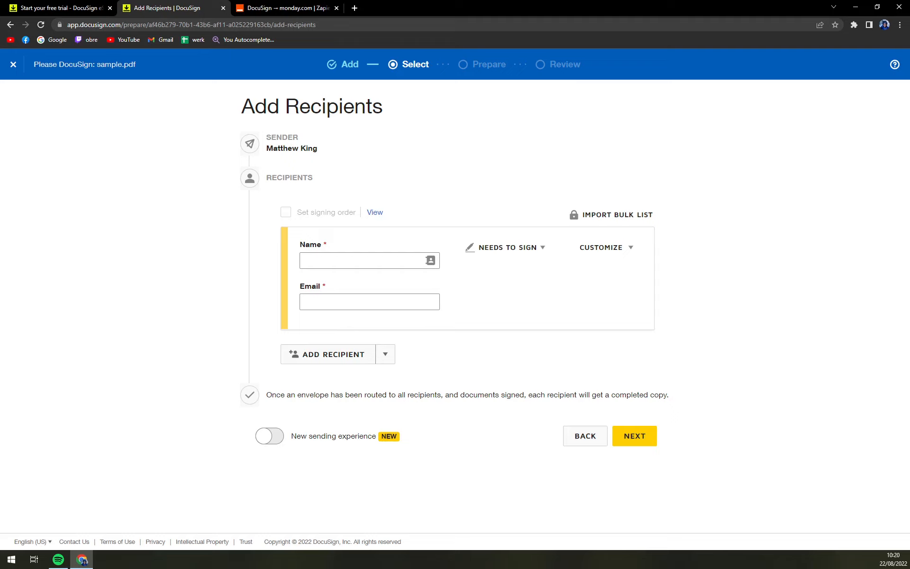
Enter the recipient's full name and e-mail address, correcting typos in both.
click(363, 261)
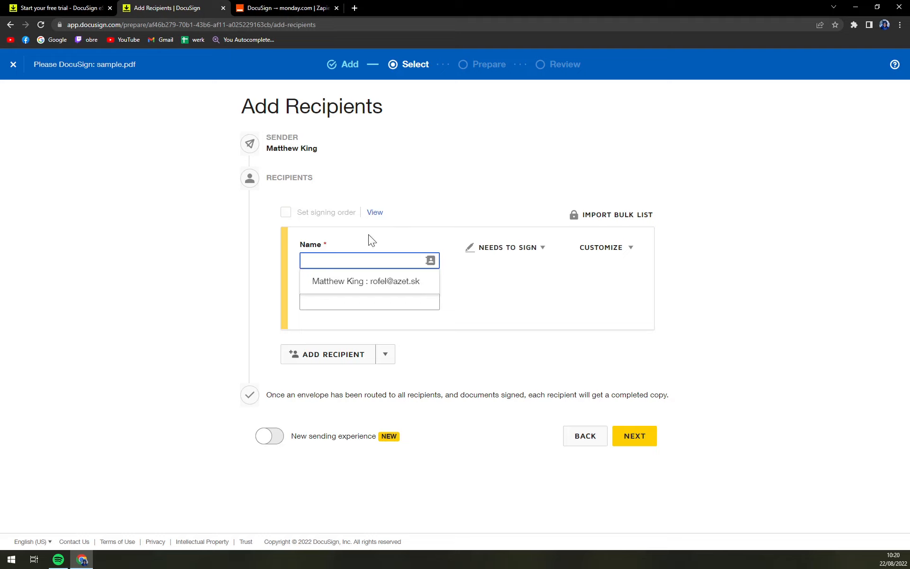
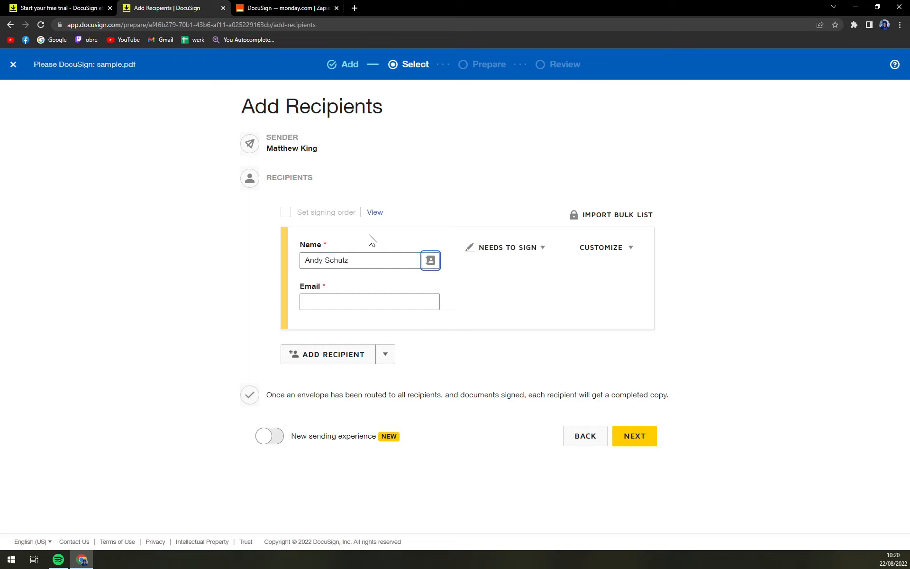
key(Tab)
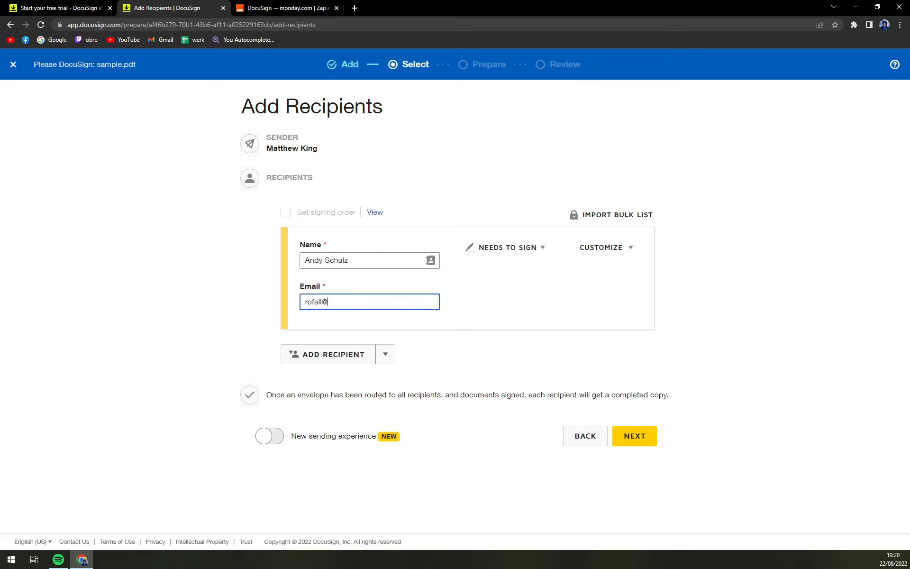
click(552, 305)
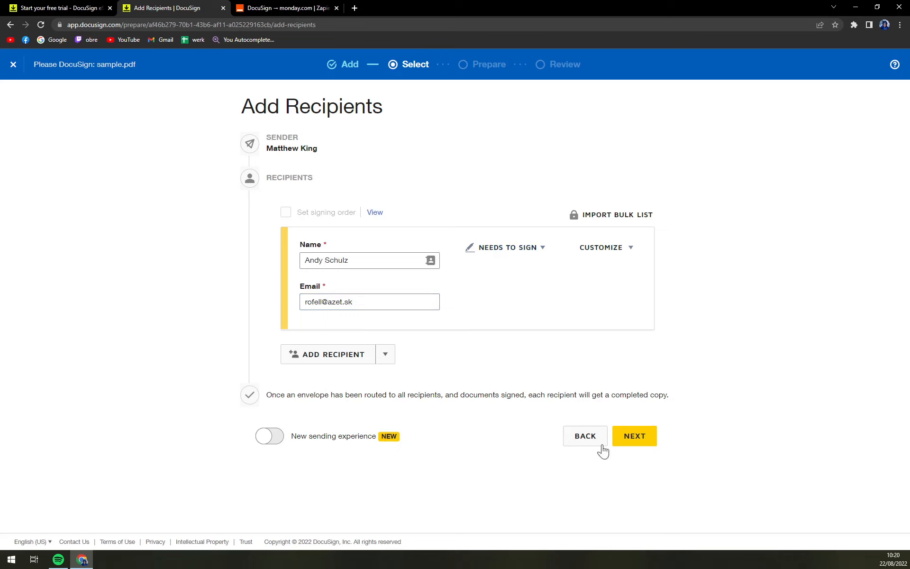
Advance to the Prepare step and zoom the page in slightly.
click(650, 443)
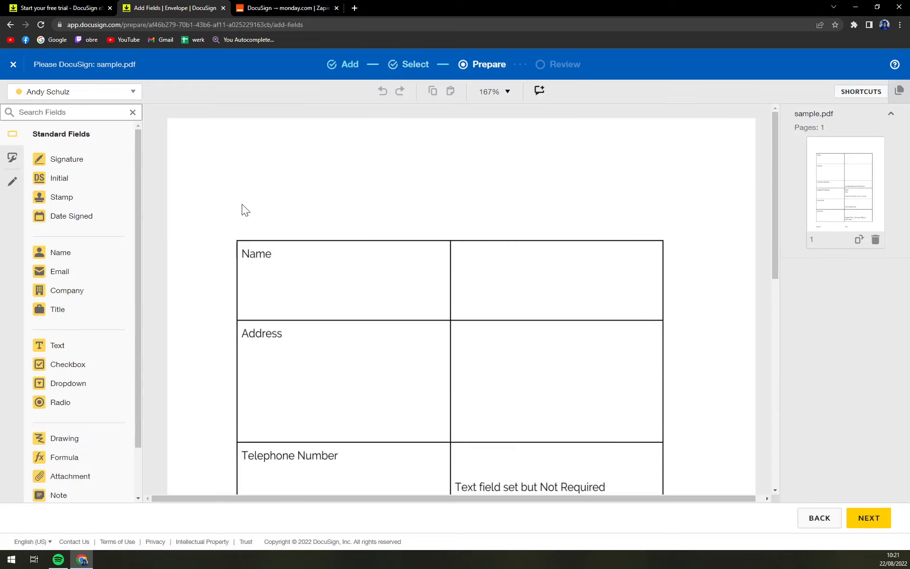
scroll(624, 224, down, 10)
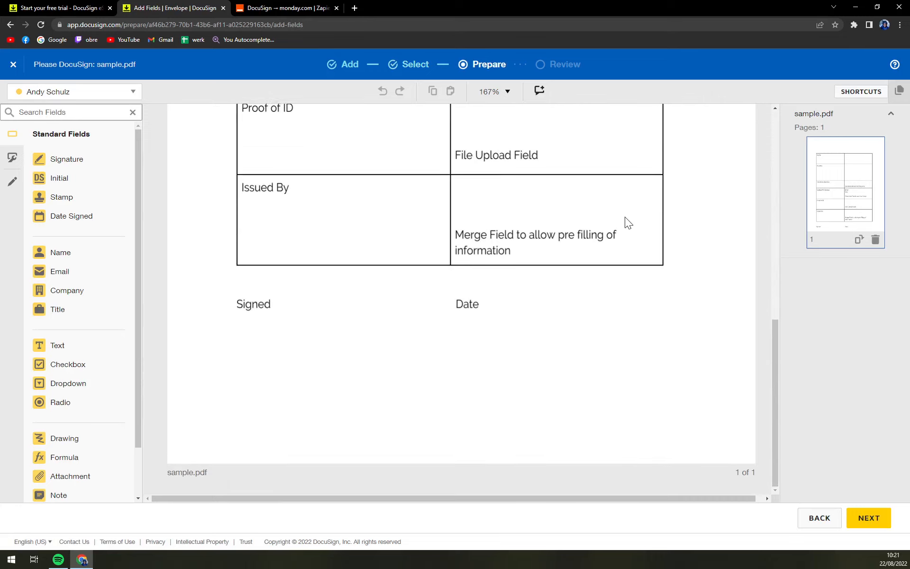
scroll(625, 217, up, 10)
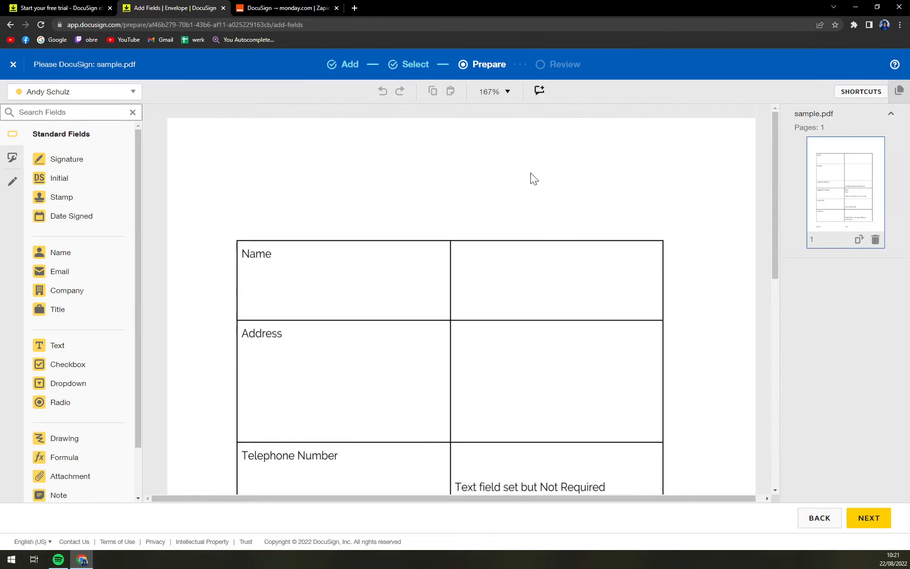
key(ctrl+plus)
key(ctrl+plus)
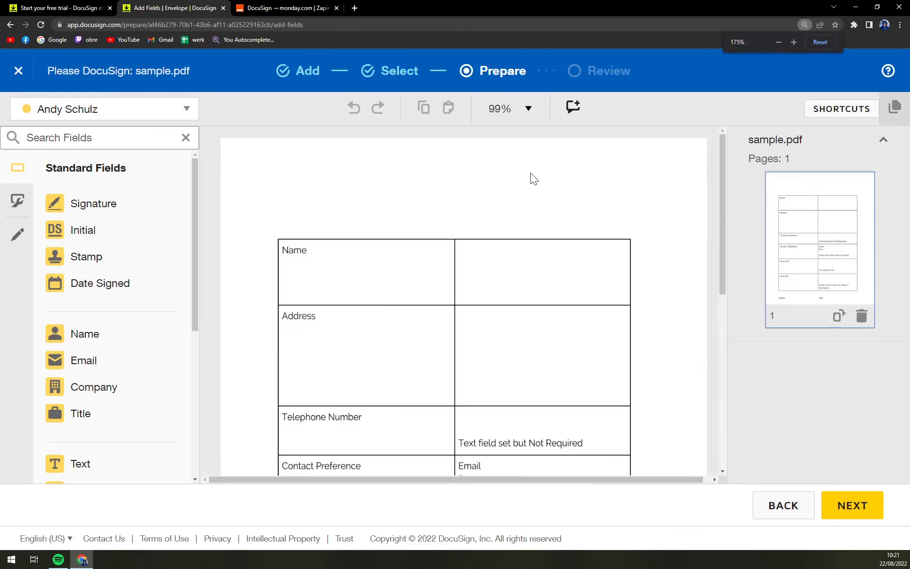
key(ctrl+minus)
key(ctrl+minus)
key(ctrl+minus)
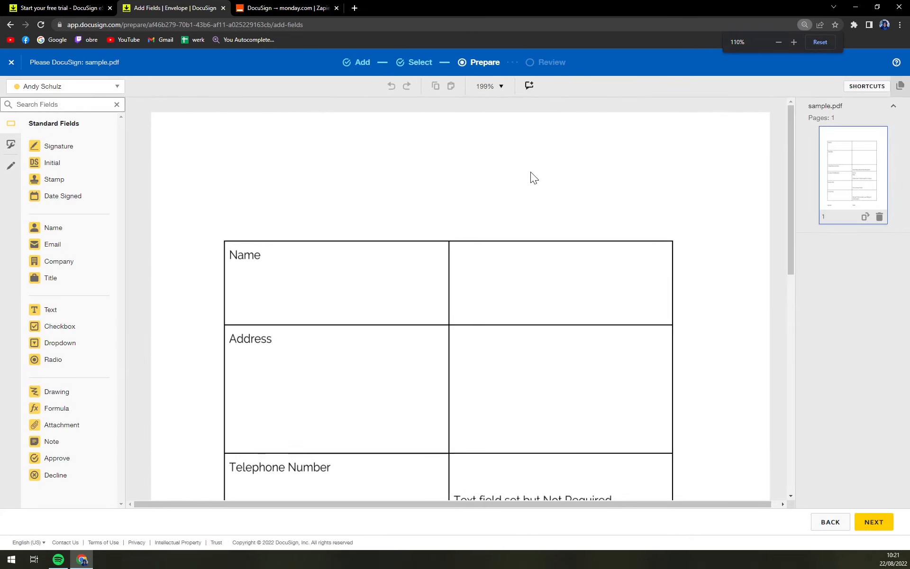
key(ctrl+plus)
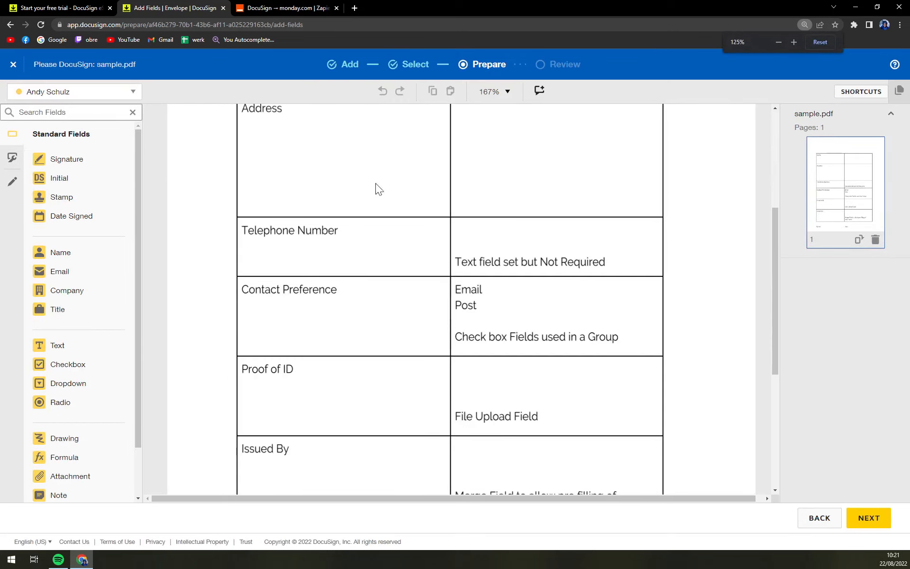
scroll(465, 186, down, 6)
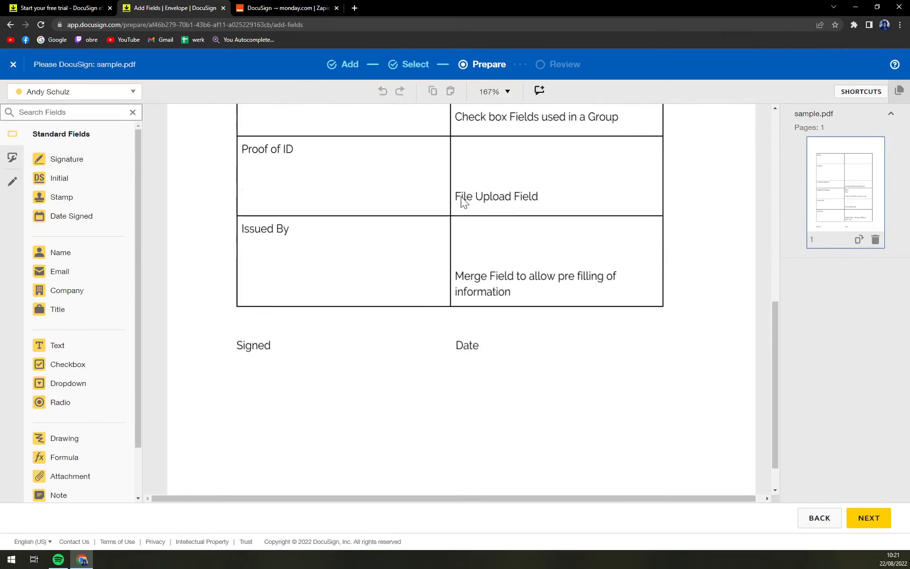
Place an enlarged Signature field beside Signed and an Initial field just below it.
mouse_move(77, 167)
mouse_down()
mouse_move(242, 317)
mouse_move(266, 360)
mouse_move(240, 374)
mouse_up()
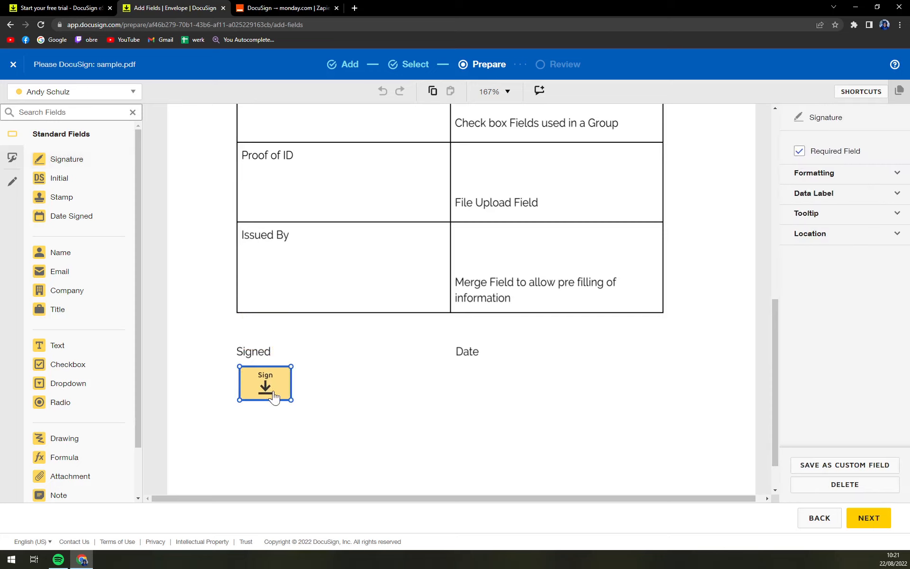
drag(293, 401, 382, 411)
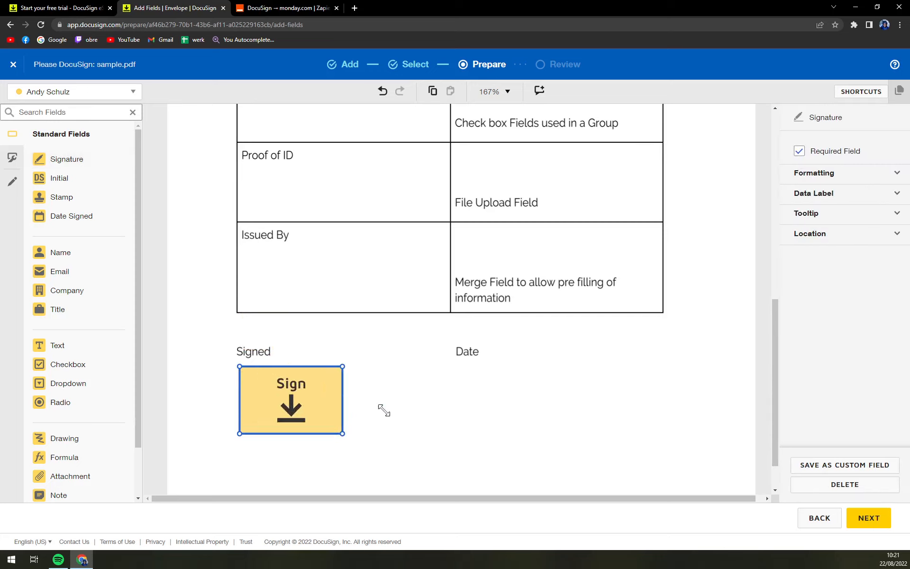
drag(270, 402, 316, 376)
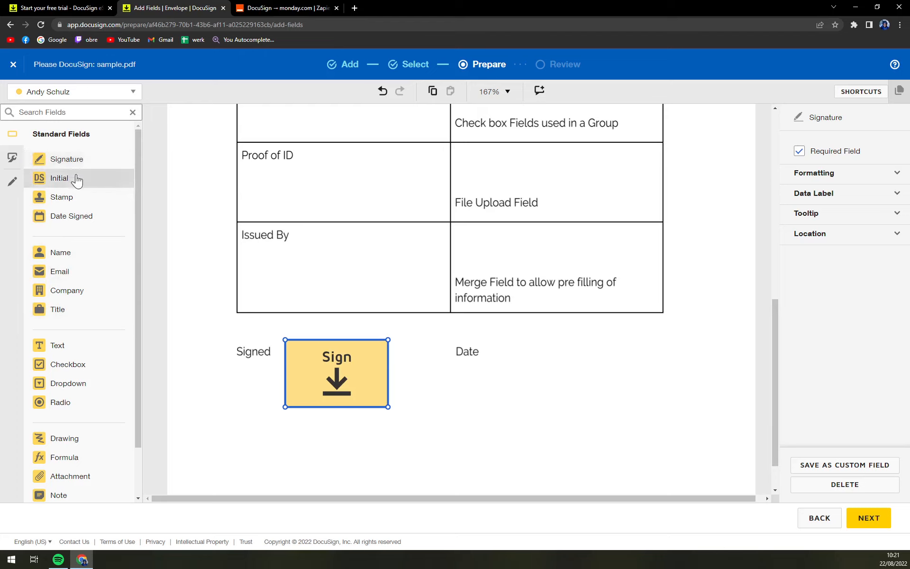
drag(76, 180, 287, 416)
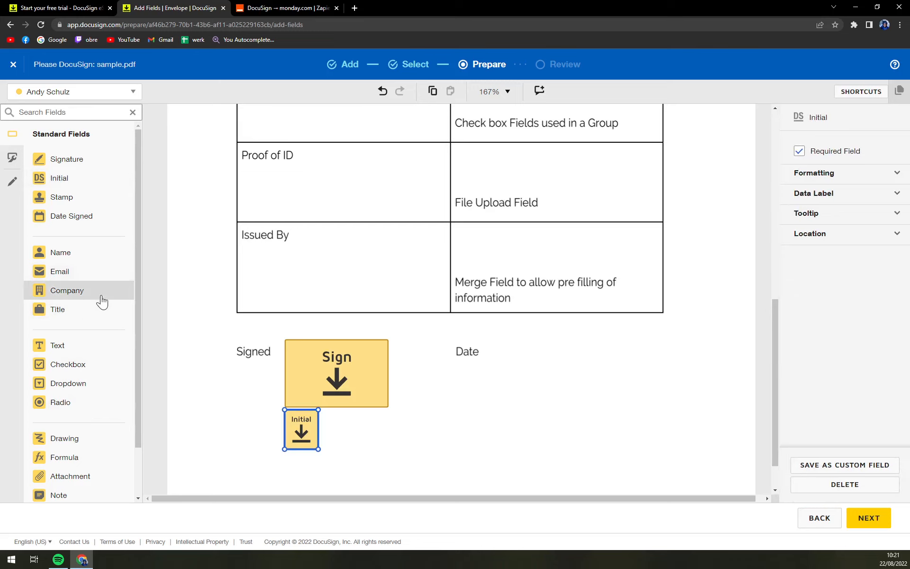
scroll(471, 342, up, 7)
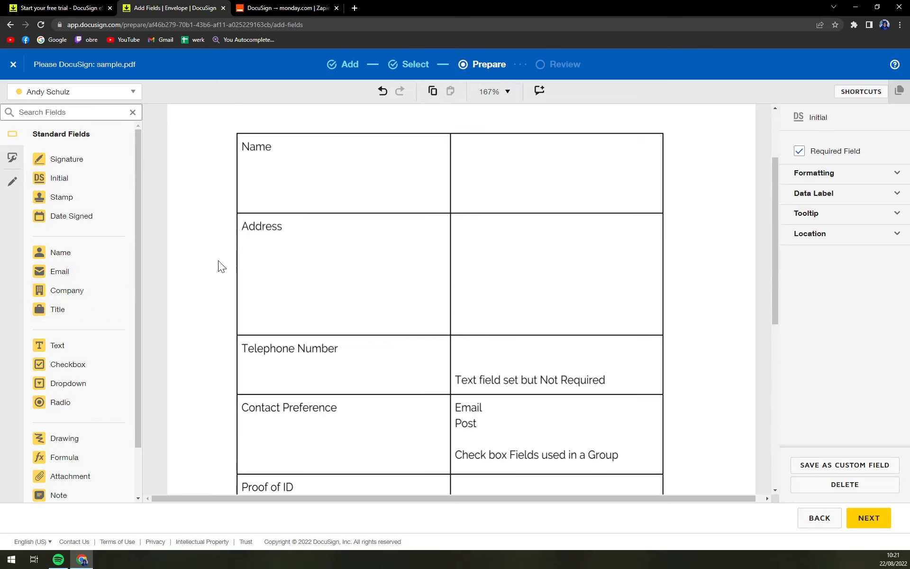
Place Full Name and Company fields in the Name cell.
click(81, 257)
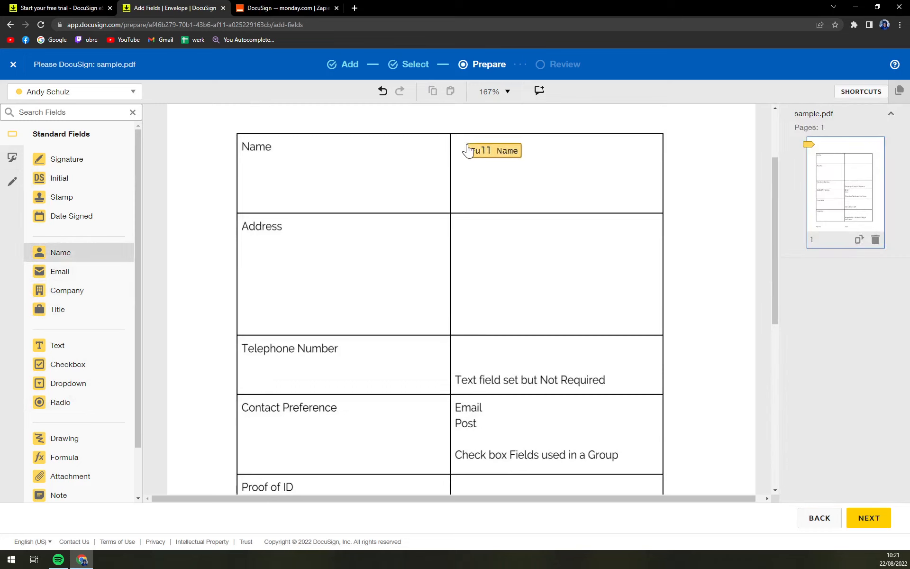
click(464, 147)
mouse_move(517, 158)
mouse_down()
mouse_move(536, 166)
mouse_move(520, 160)
mouse_up()
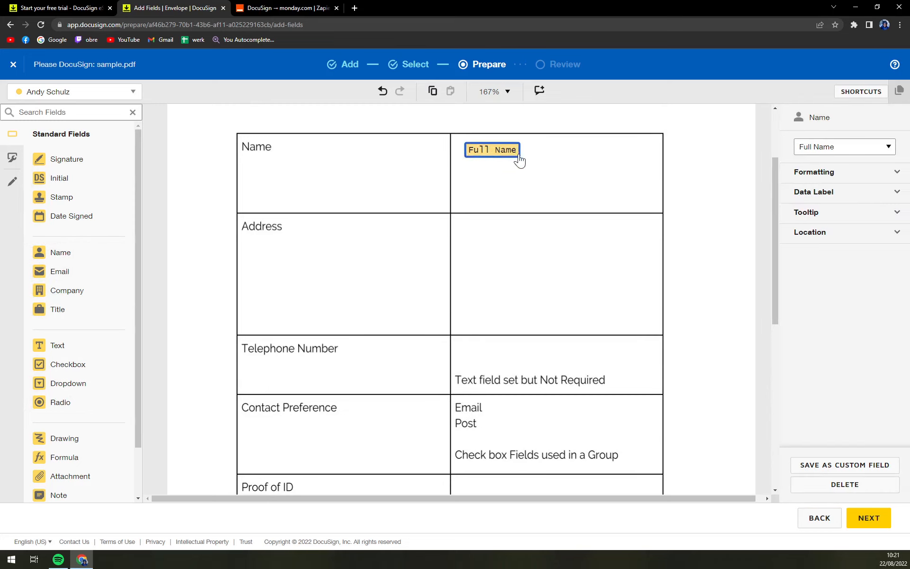
click(84, 300)
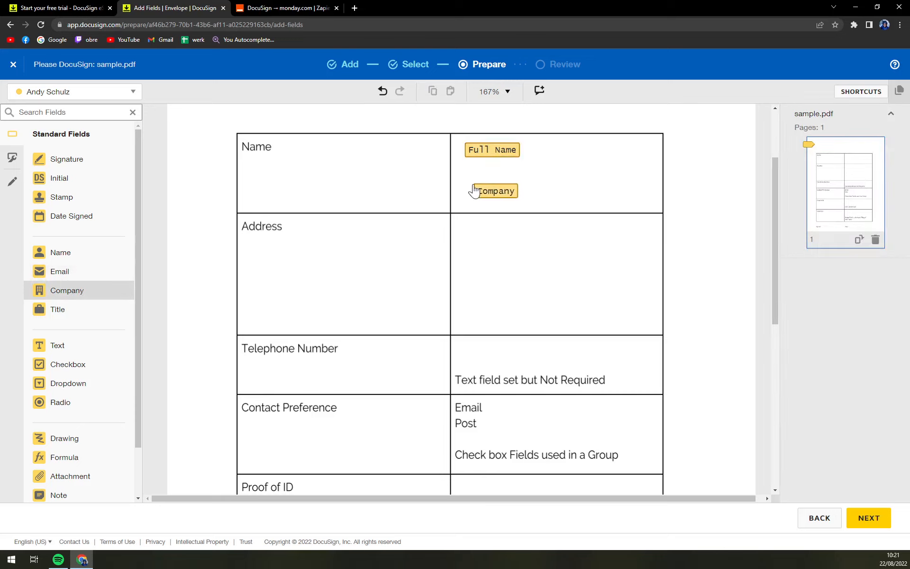
click(467, 188)
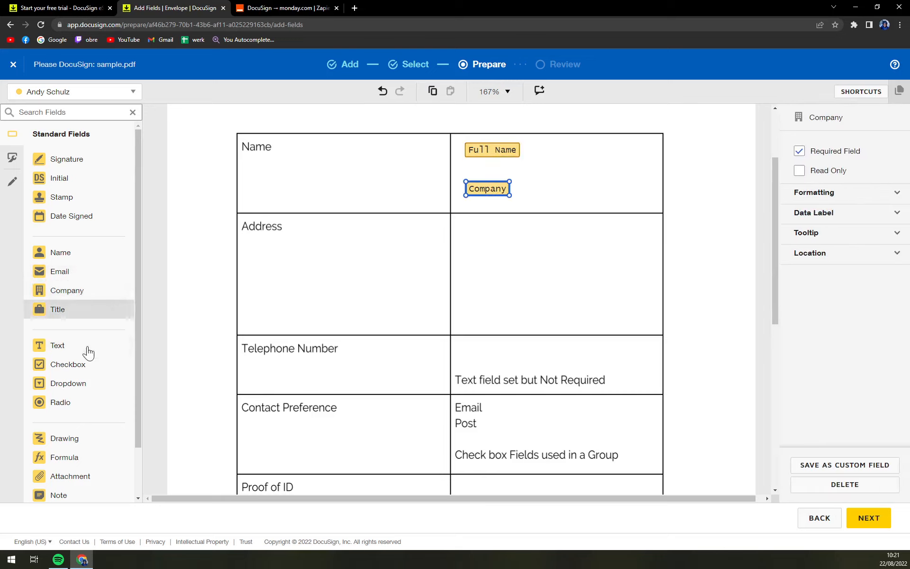
Add a Text field to the Address cell, enlarged to fill the cell.
click(82, 349)
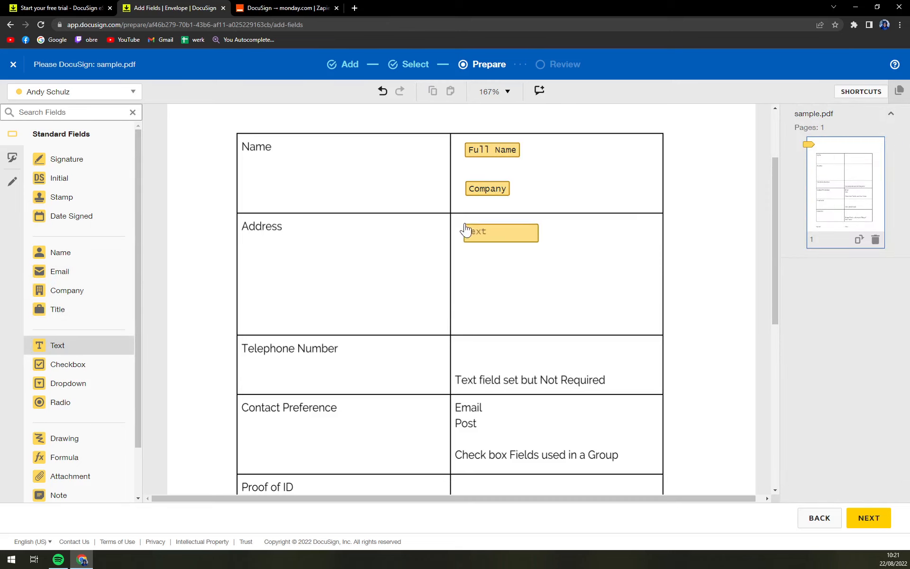
click(470, 230)
drag(540, 240, 653, 327)
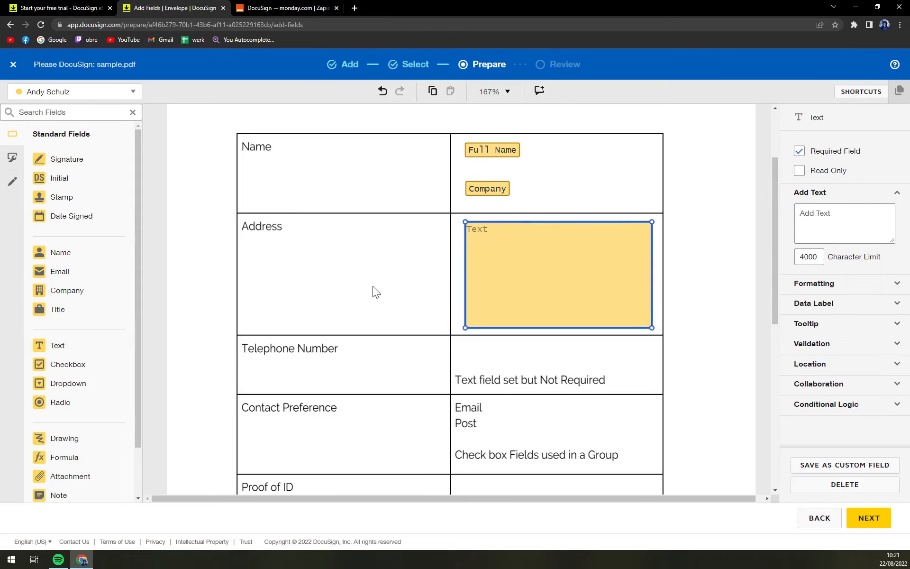
scroll(354, 292, down, 2)
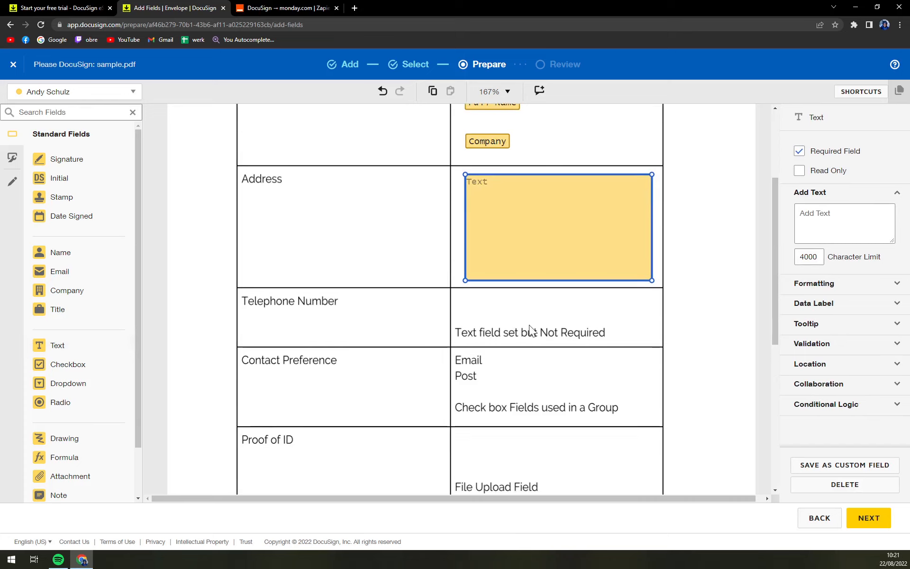
scroll(114, 322, down, 1)
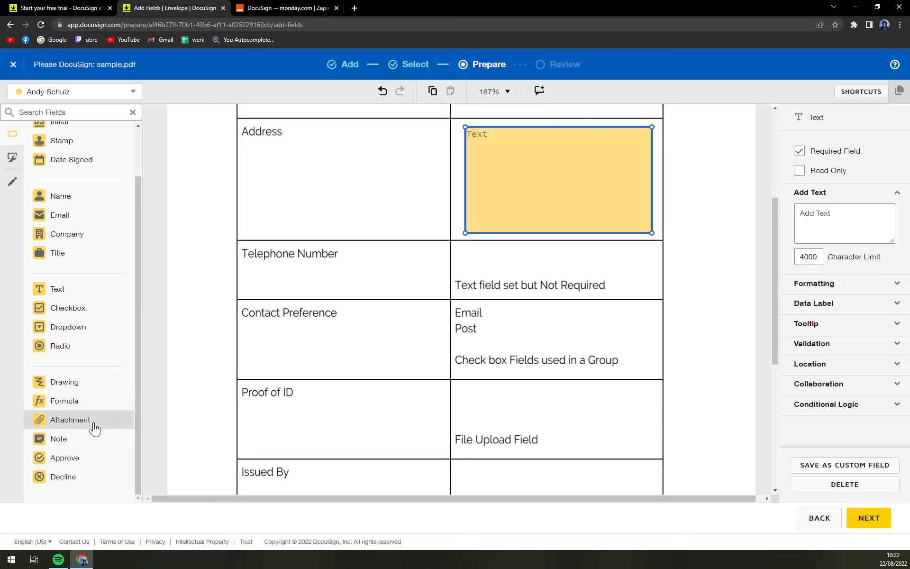
scroll(474, 412, down, 2)
scroll(494, 405, up, 3)
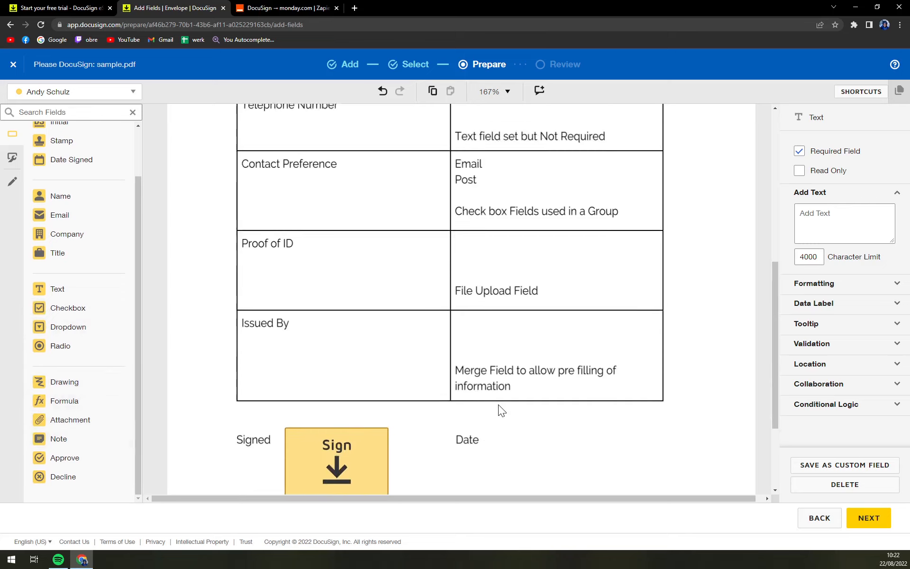
scroll(503, 406, up, 3)
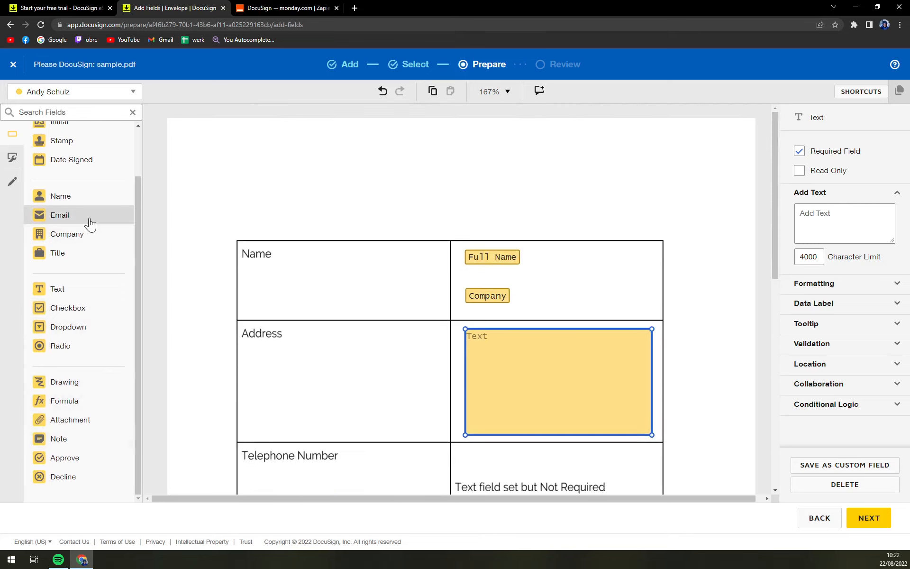
Add Email and Title fields to the Name cell, repositioning Full Name beside them.
drag(98, 224, 482, 276)
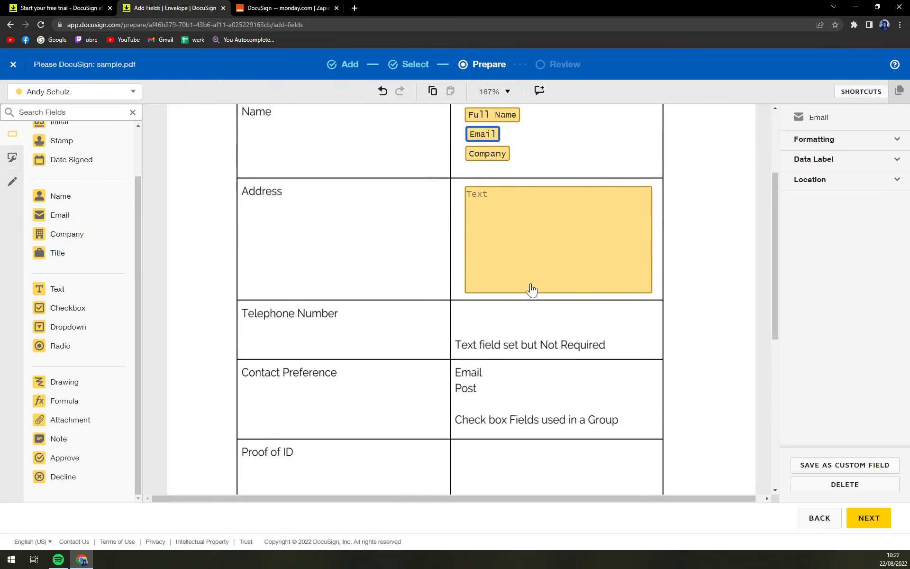
scroll(484, 266, up, 3)
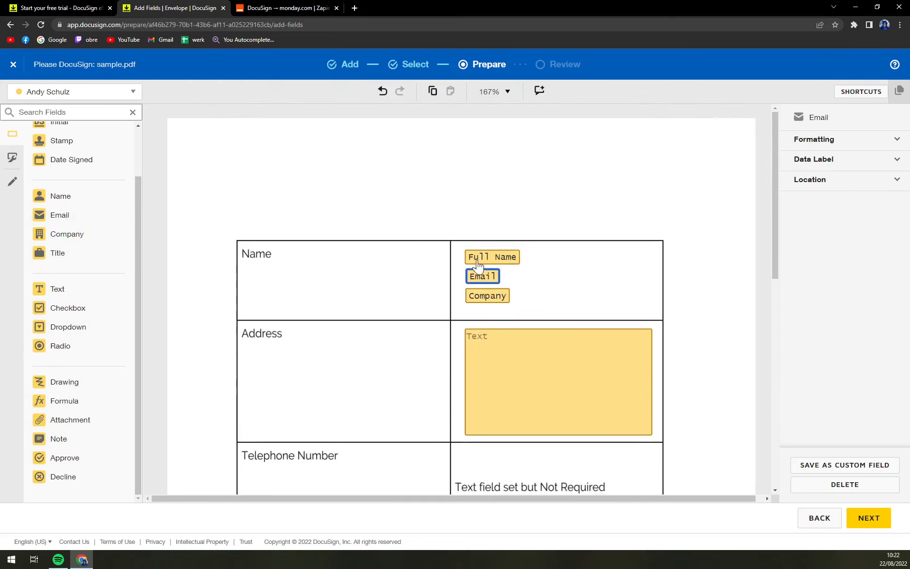
drag(490, 259, 551, 258)
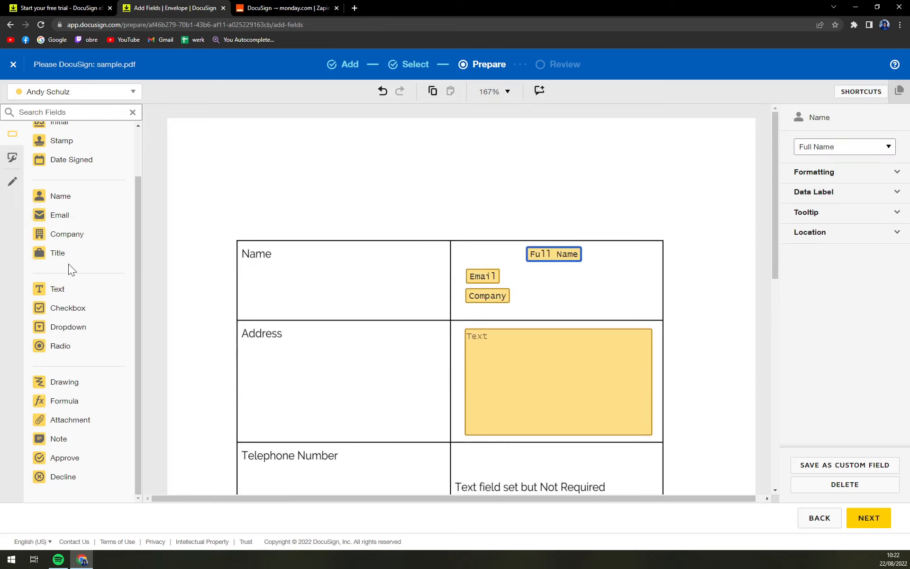
drag(71, 253, 469, 255)
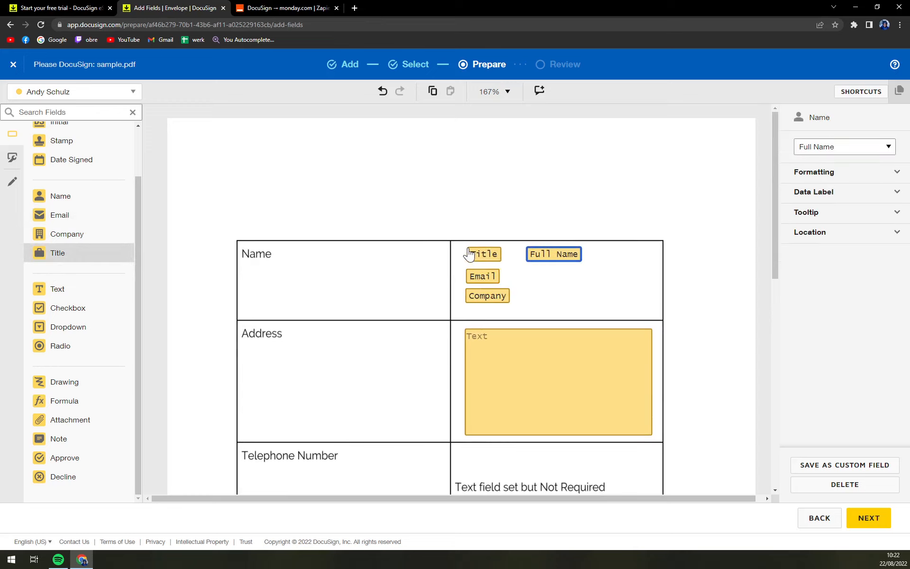
drag(548, 255, 524, 256)
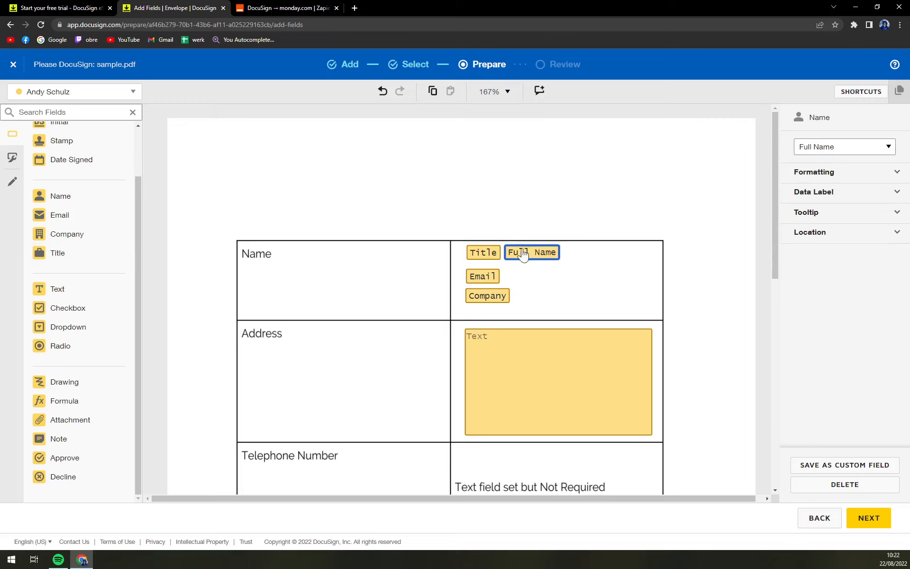
drag(65, 258, 570, 253)
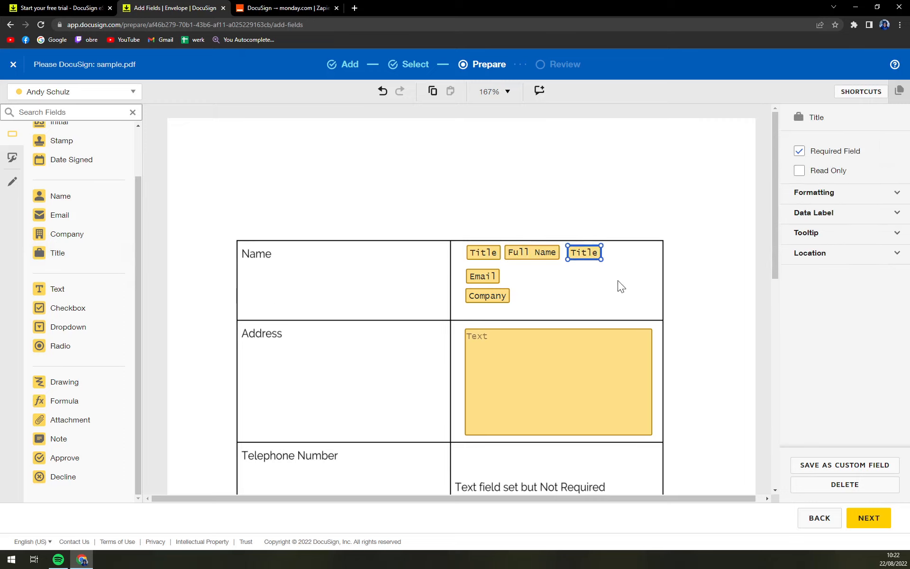
click(640, 233)
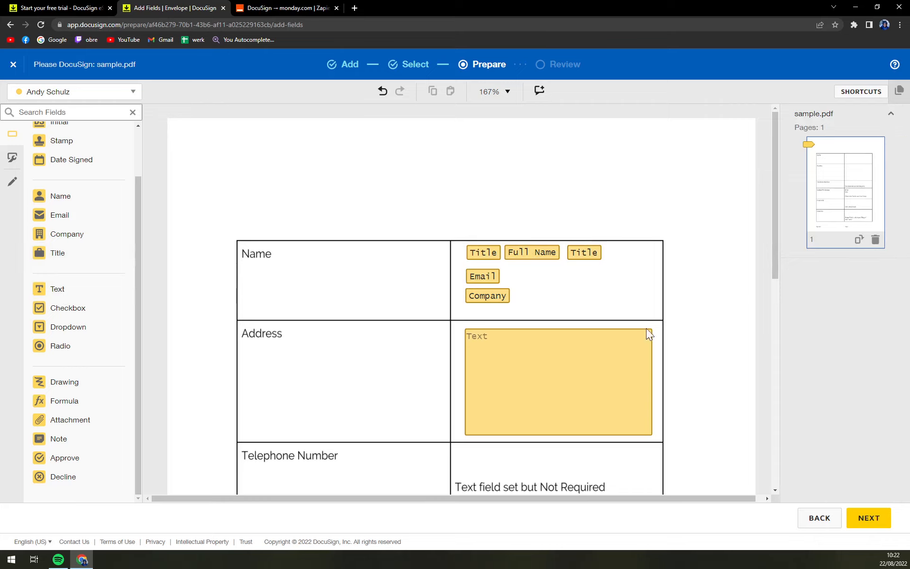
Place a Date Signed field right beside Date.
scroll(467, 365, down, 8)
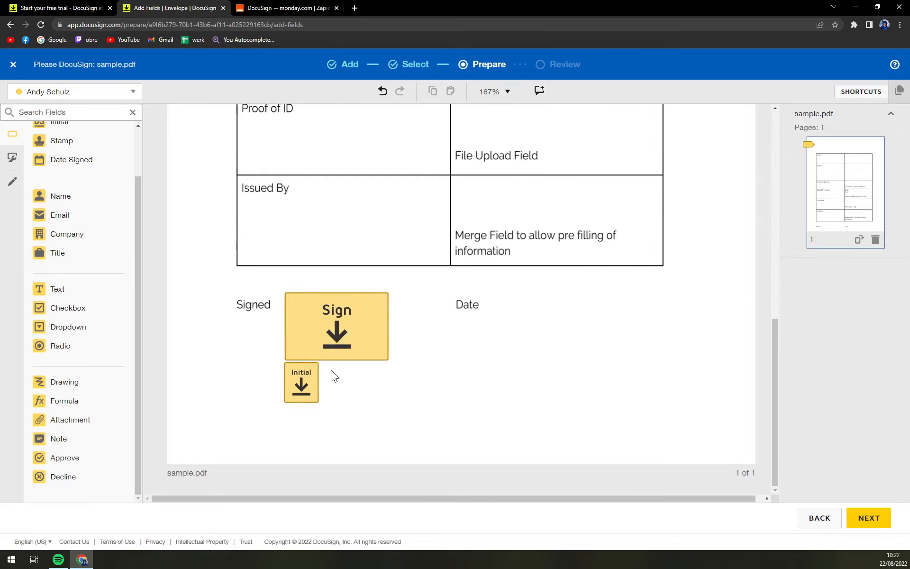
scroll(331, 370, up, 9)
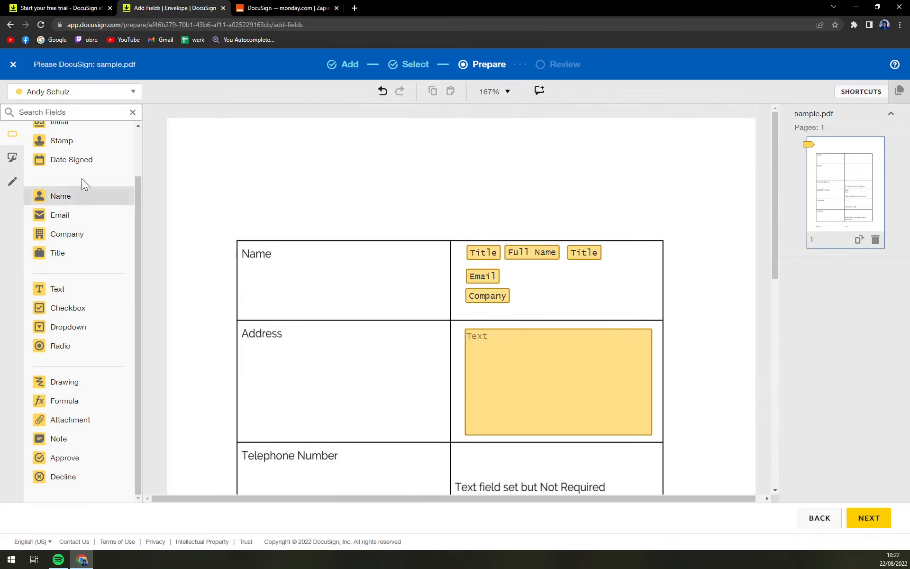
click(98, 163)
scroll(524, 282, down, 10)
click(540, 326)
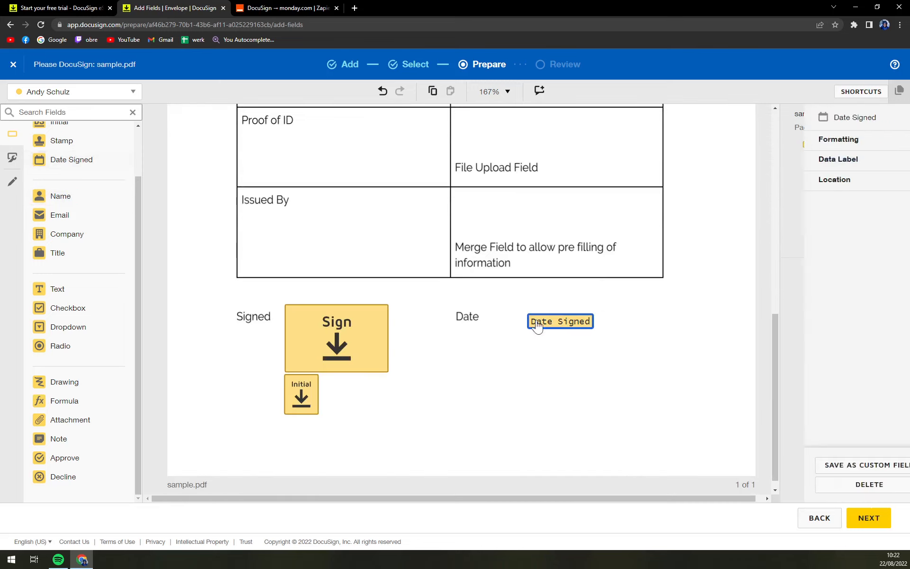
drag(577, 326, 535, 320)
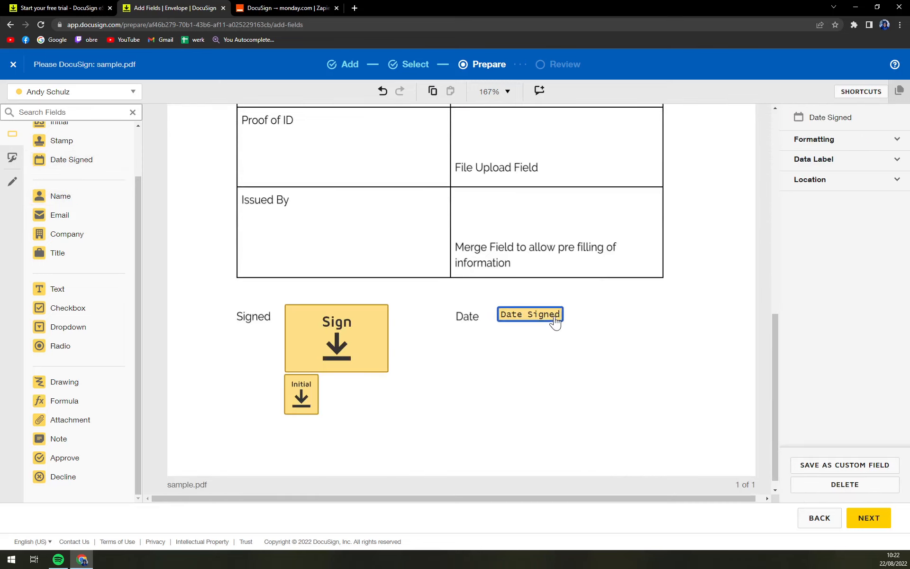
scroll(550, 398, up, 10)
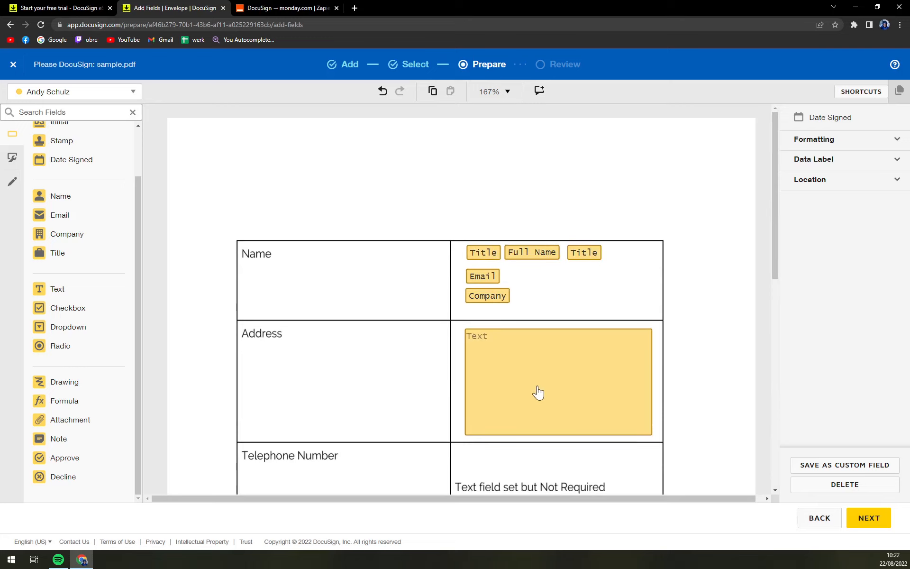
scroll(457, 278, down, 10)
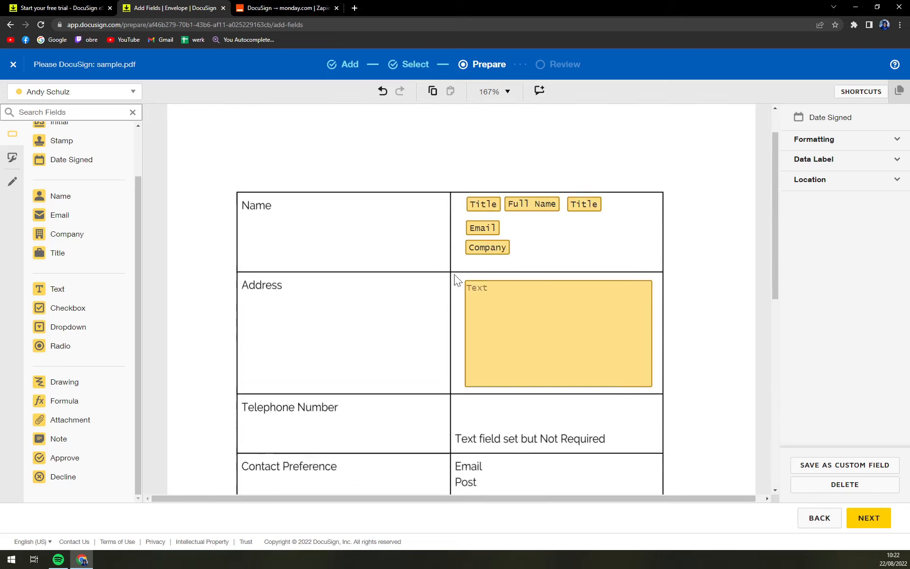
Glance at Custom Fields, return to Standard Fields, and proceed to Review and Send.
click(15, 162)
click(66, 222)
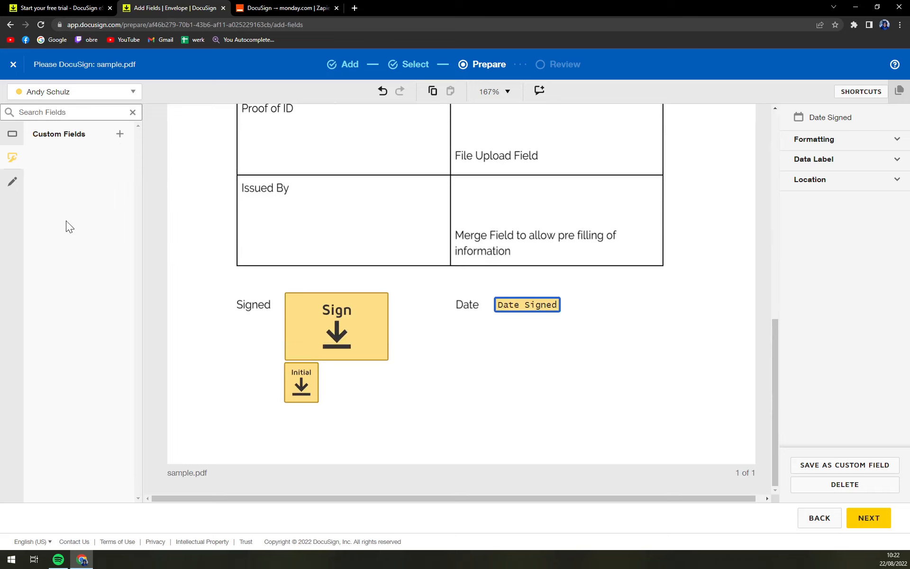
click(12, 135)
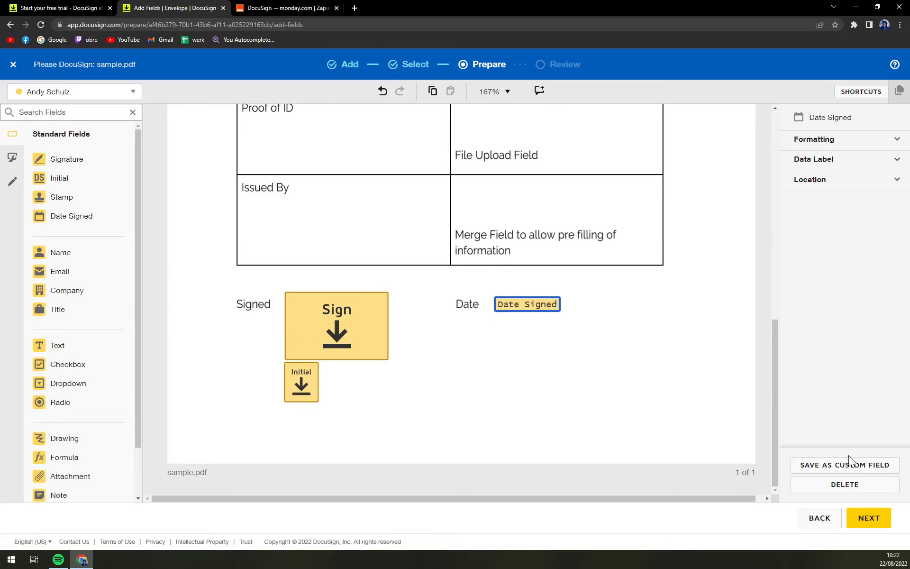
click(869, 517)
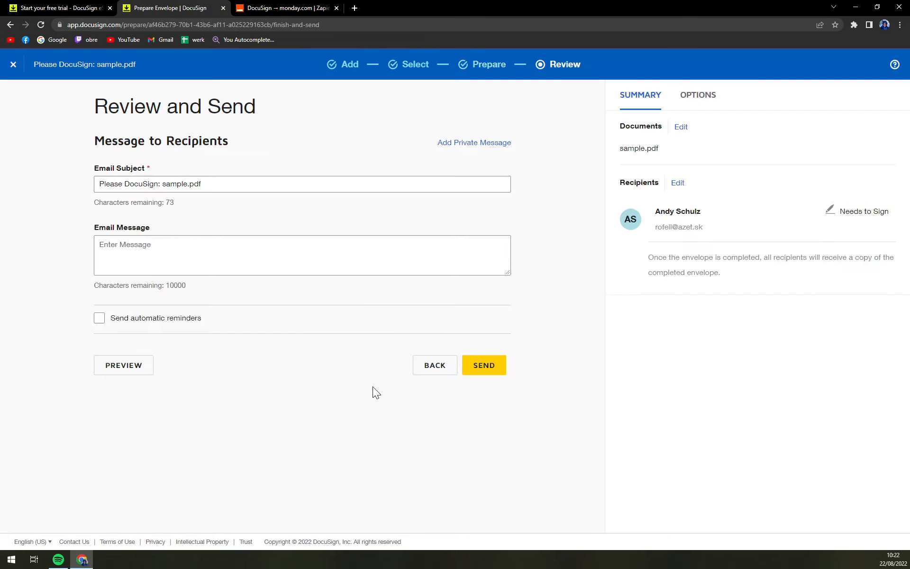
Check the email subject and message, then send the sample.pdf envelope.
click(135, 184)
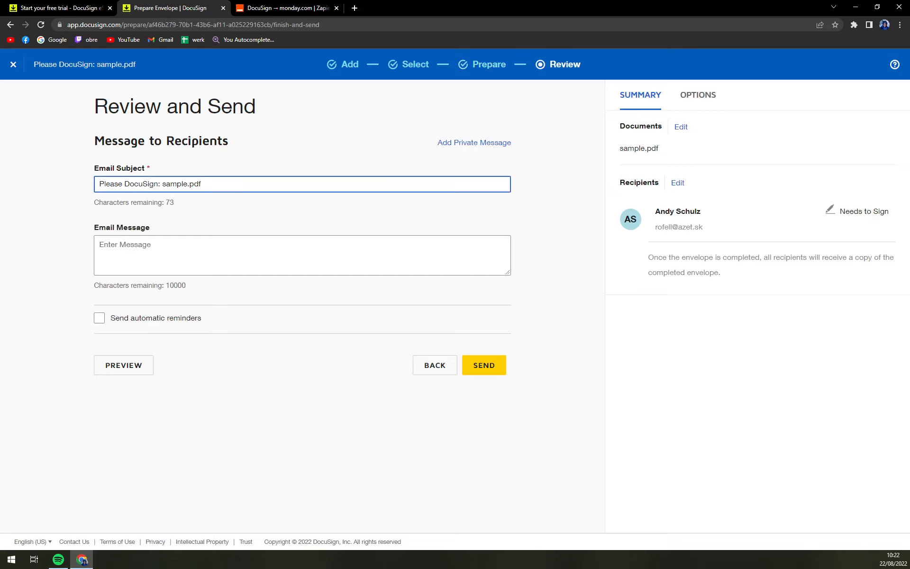
click(154, 242)
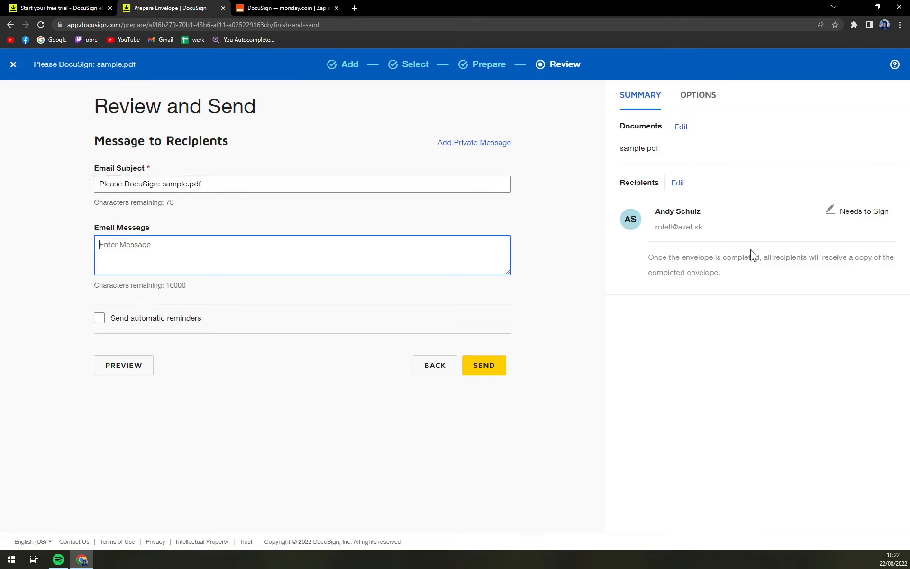
click(499, 372)
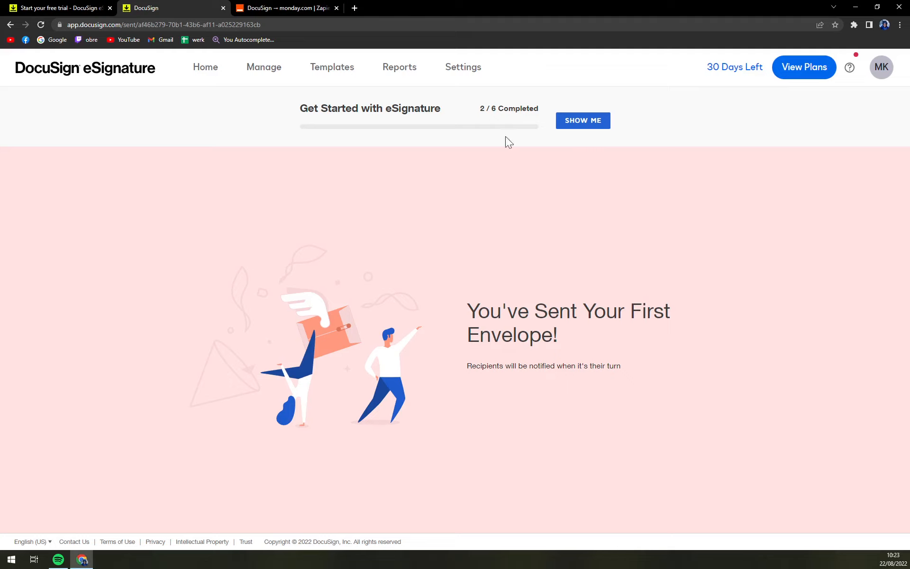
From the getting-started checklist, begin adopting a signature and choose the Draw option.
click(582, 123)
click(646, 81)
click(585, 121)
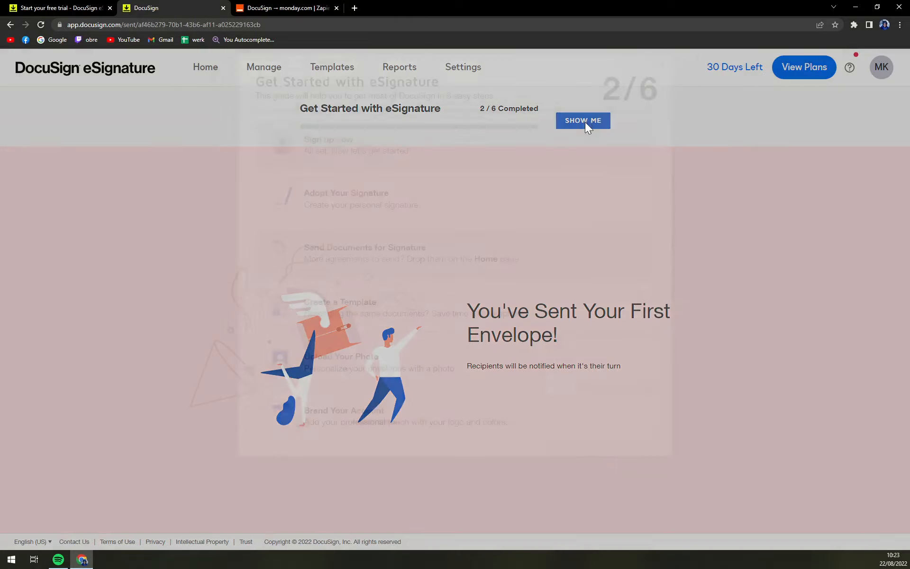
click(413, 220)
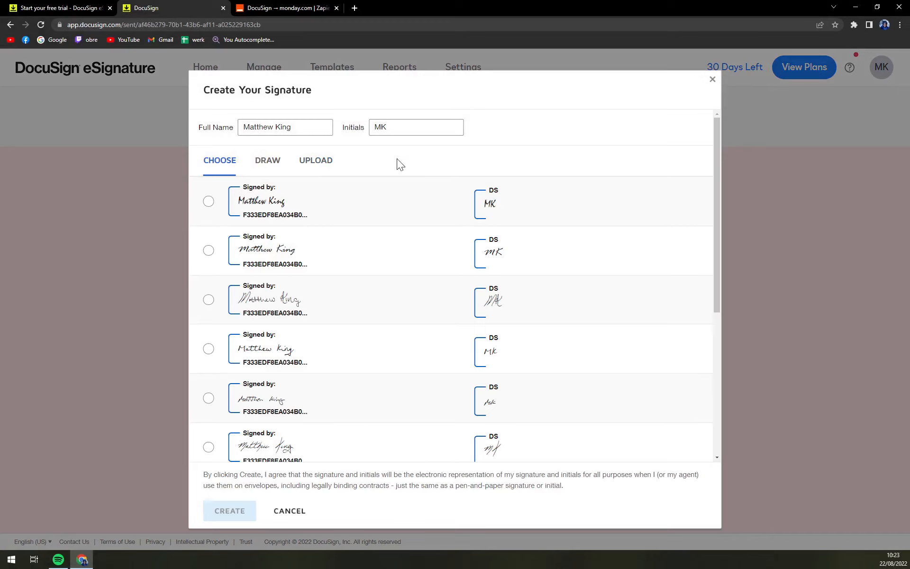
scroll(305, 235, down, 5)
scroll(289, 237, up, 5)
click(209, 201)
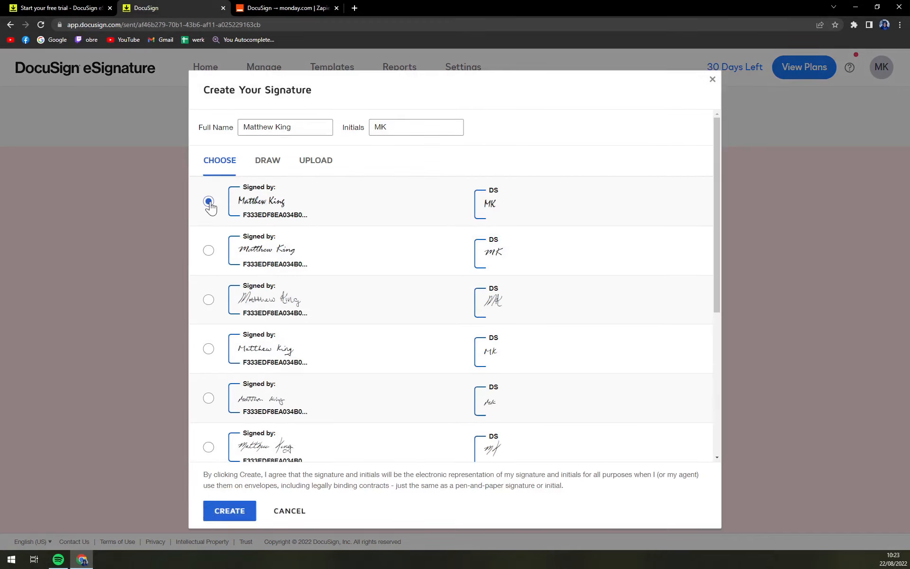
scroll(283, 230, down, 2)
scroll(212, 205, up, 3)
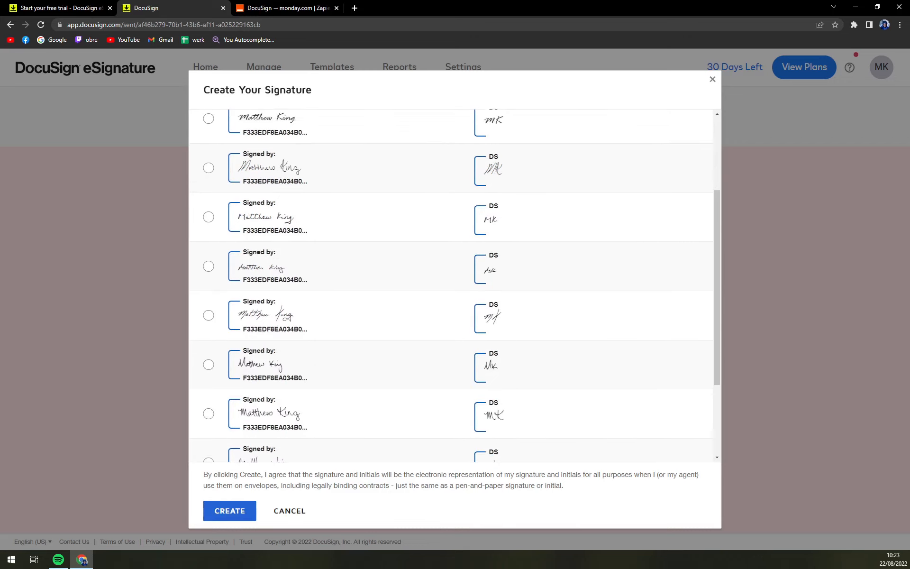
click(268, 163)
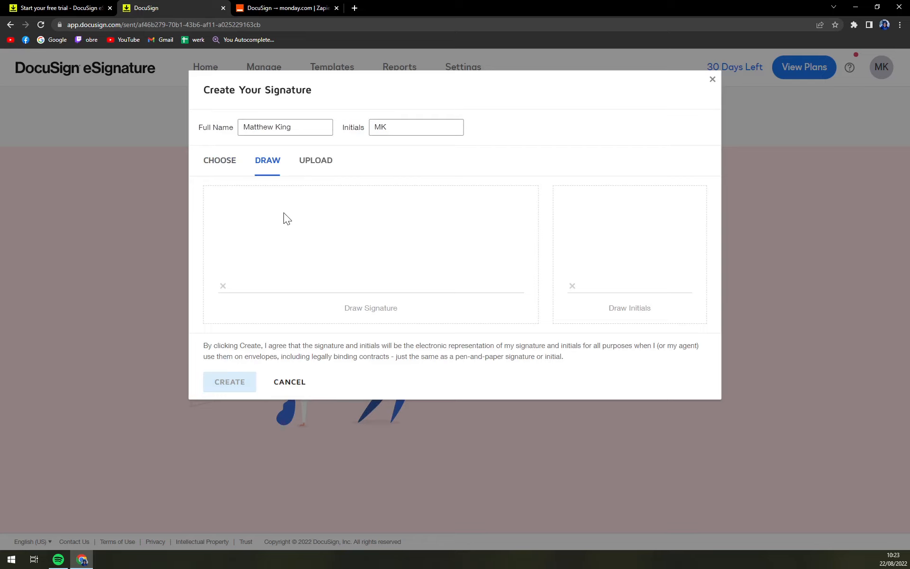
Draw the signature with a looping underline and the initials, then create them.
mouse_move(282, 206)
mouse_down()
mouse_move(270, 250)
mouse_move(282, 210)
mouse_move(299, 264)
mouse_move(355, 279)
mouse_up()
mouse_move(423, 238)
mouse_down()
mouse_move(406, 280)
mouse_move(435, 280)
mouse_up()
drag(458, 229, 455, 261)
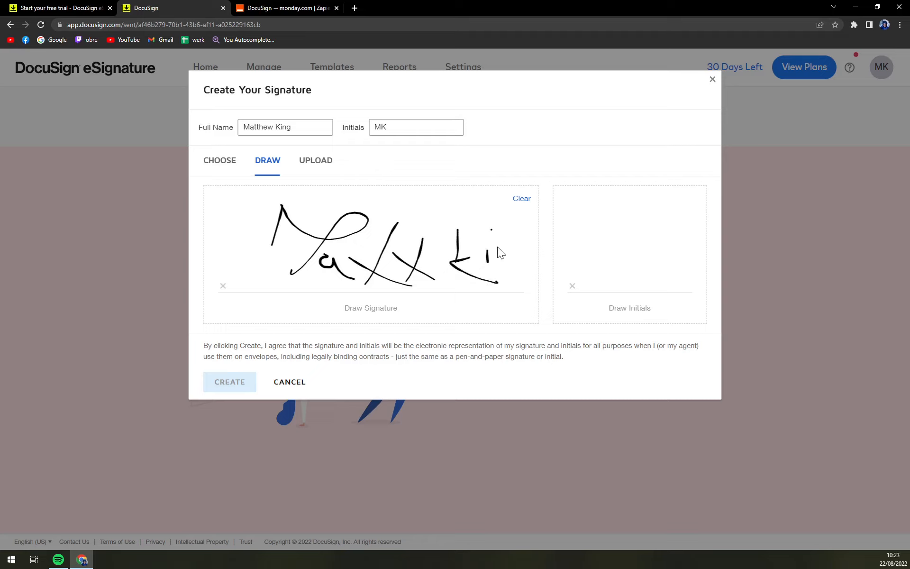
drag(445, 268, 519, 288)
mouse_move(574, 226)
mouse_down()
mouse_move(581, 269)
mouse_move(585, 243)
mouse_up()
drag(625, 209, 682, 273)
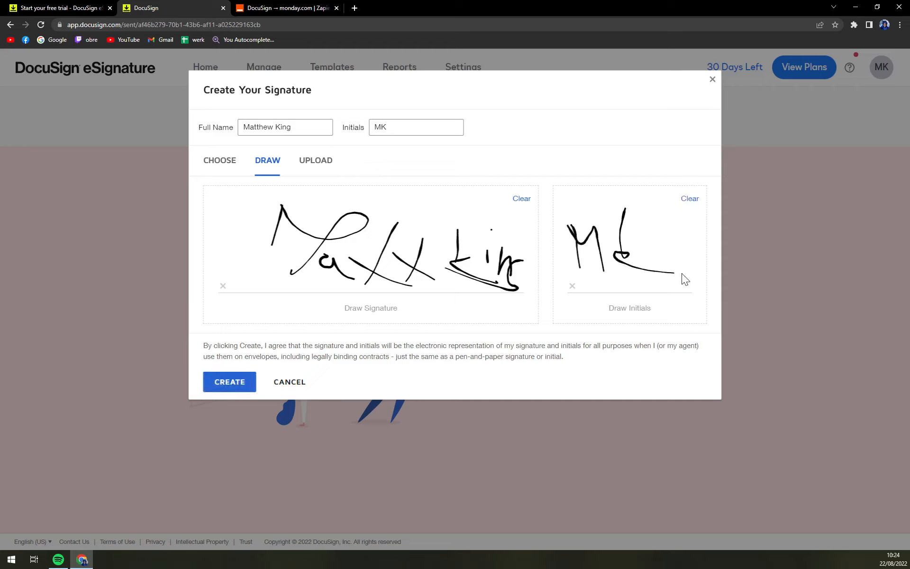
click(237, 386)
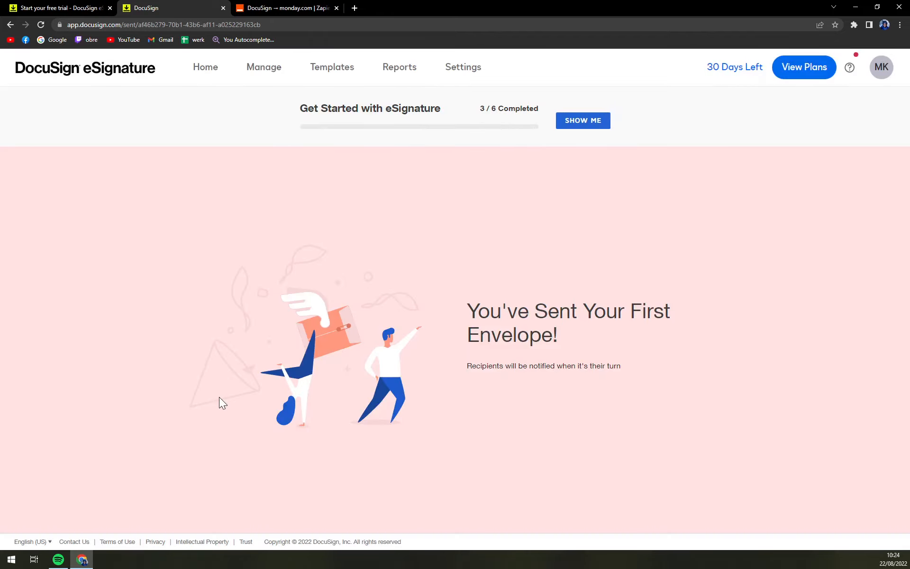
Close the getting-started checklist and browse Home and Manage before opening Templates.
click(574, 124)
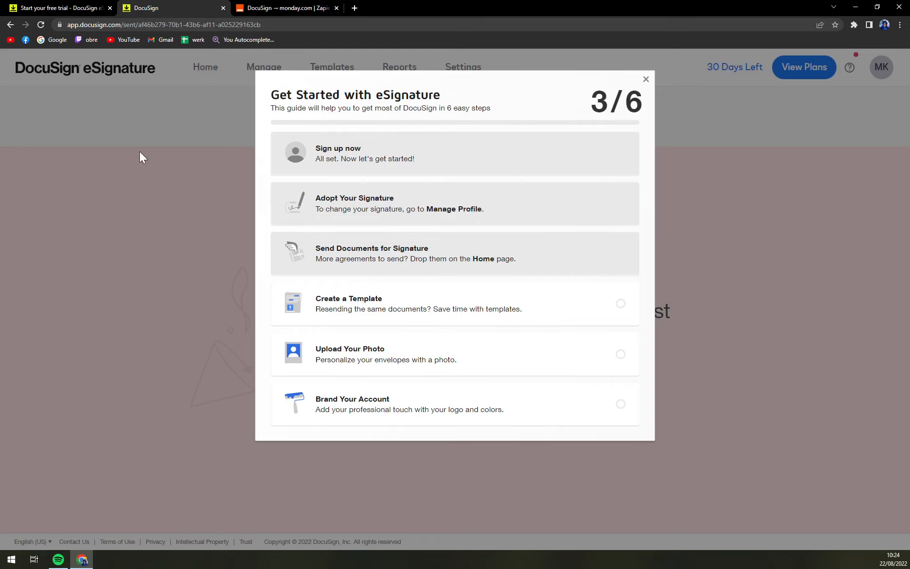
click(646, 80)
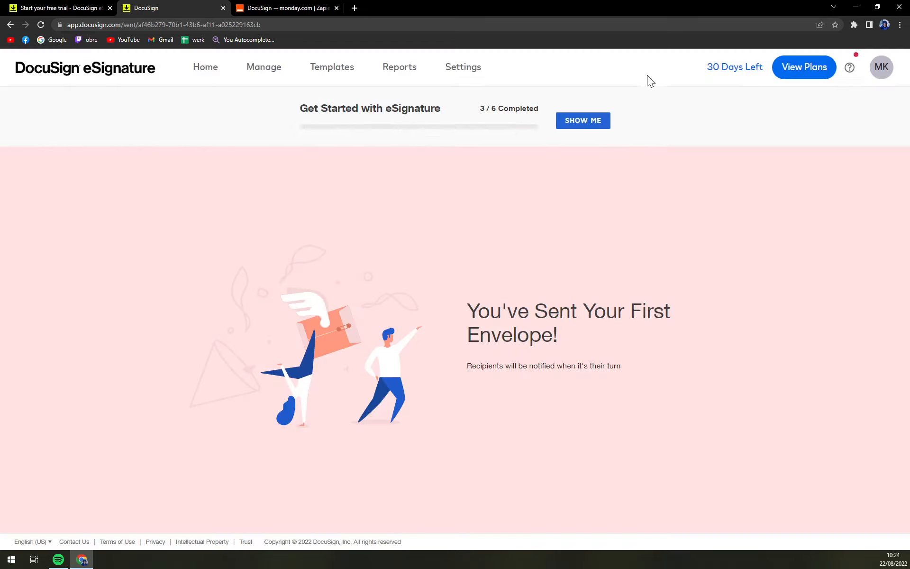
click(202, 75)
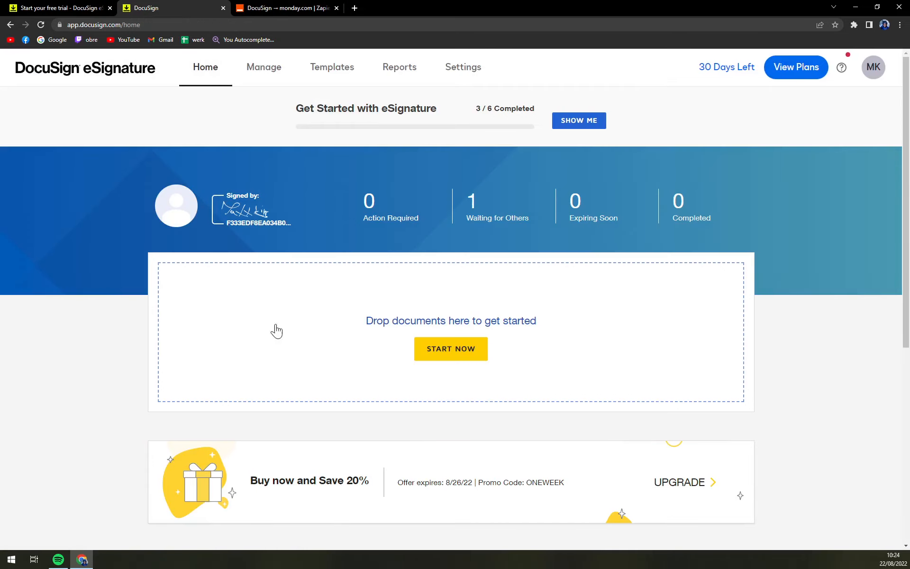
scroll(258, 278, down, 3)
scroll(450, 271, up, 1)
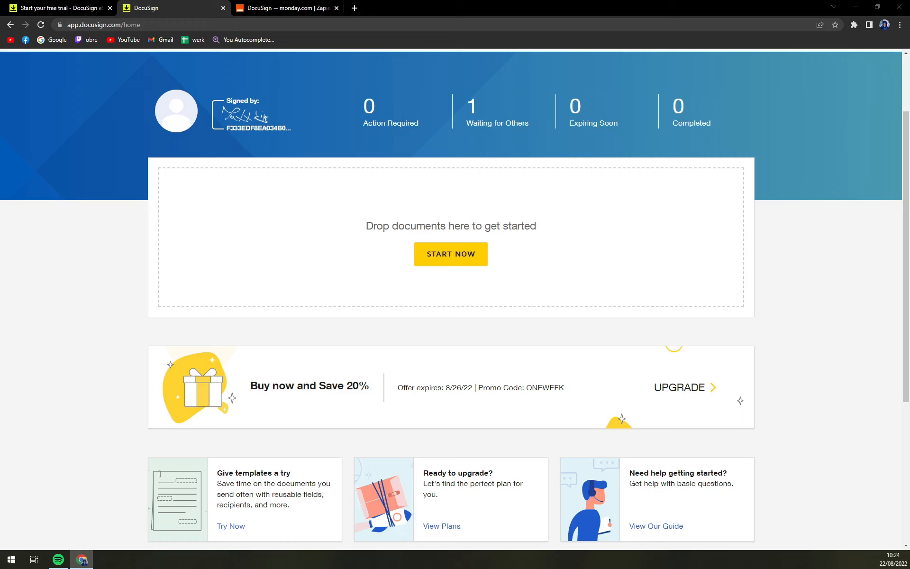
scroll(351, 119, up, 2)
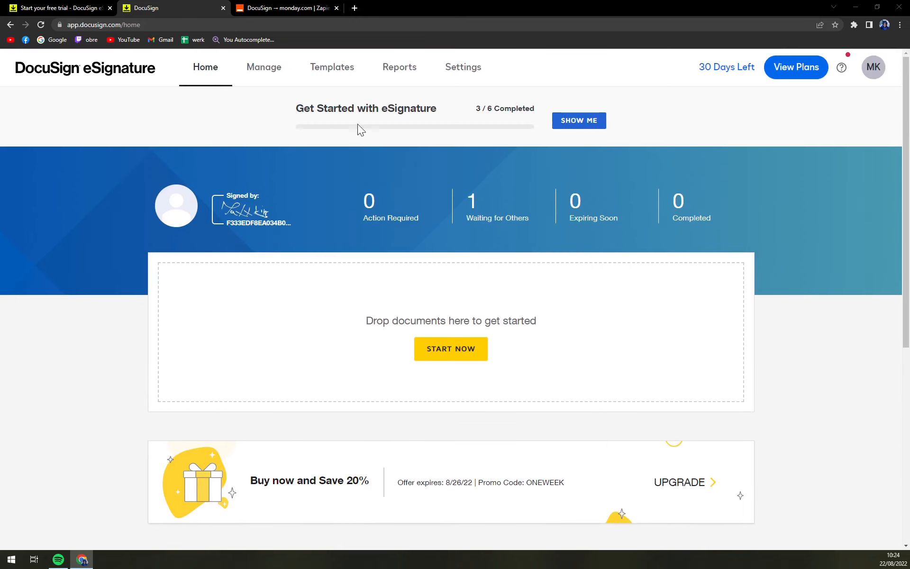
click(267, 77)
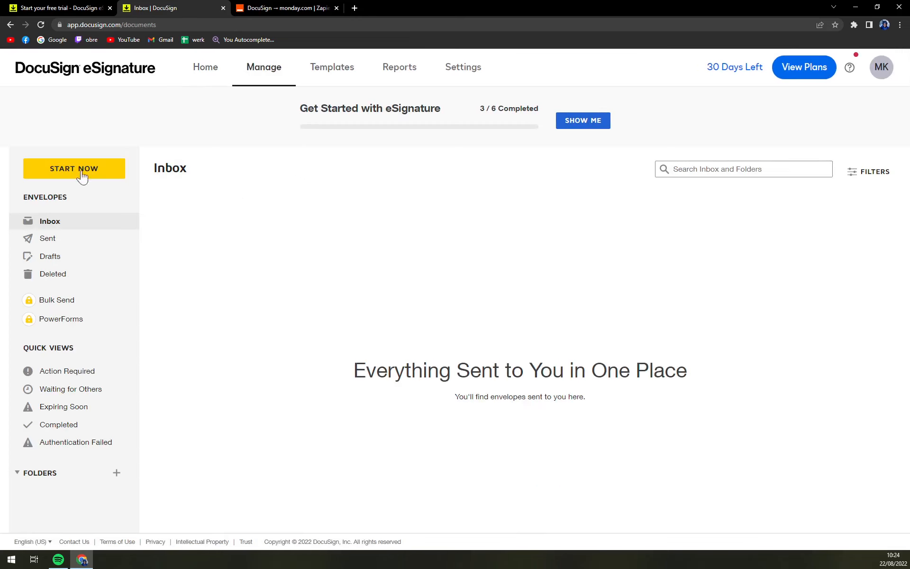
click(332, 76)
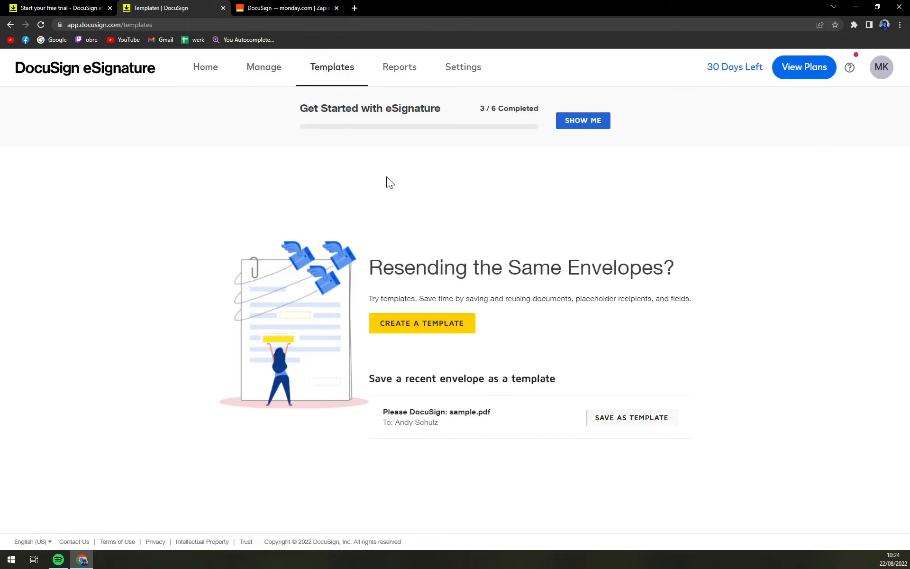
Start a new template, cancel two upload attempts, then discard the template draft.
click(437, 326)
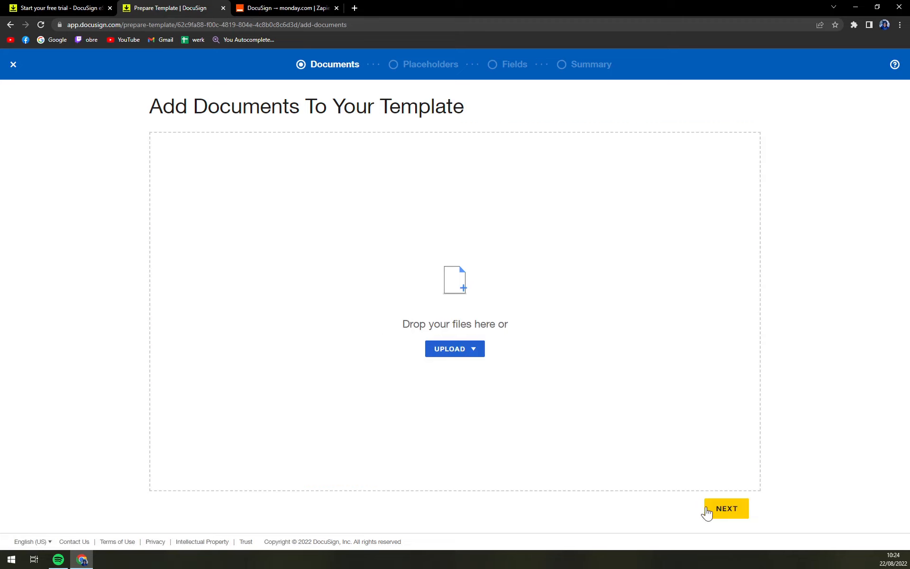
click(733, 509)
click(481, 354)
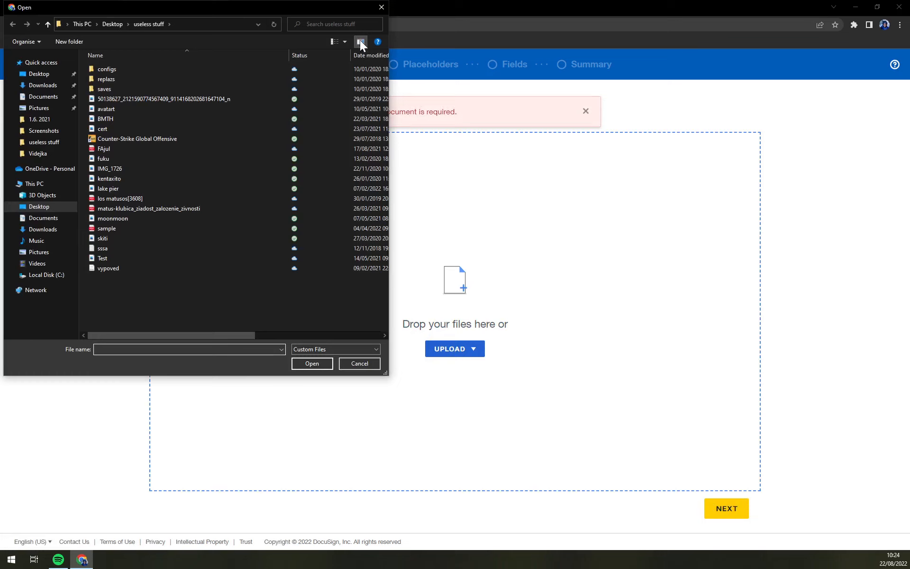
click(381, 7)
click(585, 112)
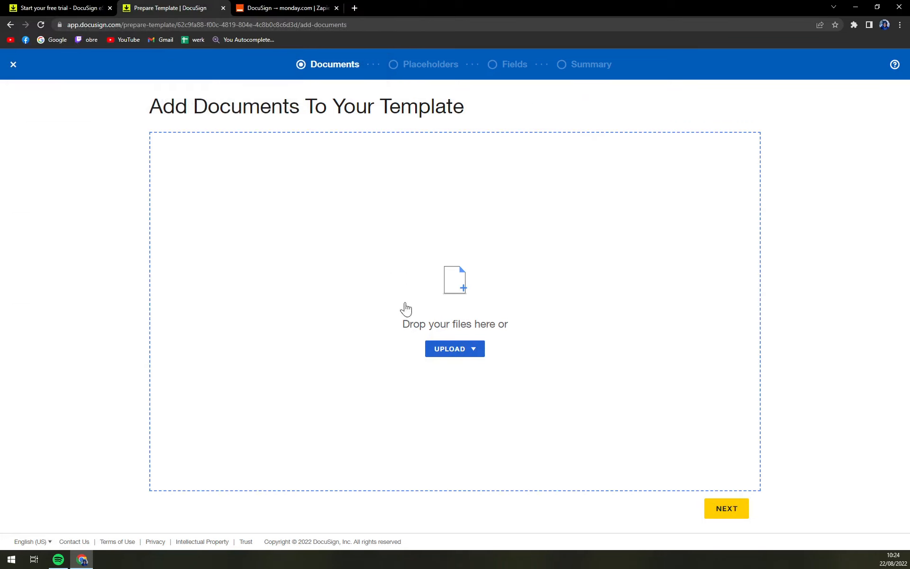
click(453, 350)
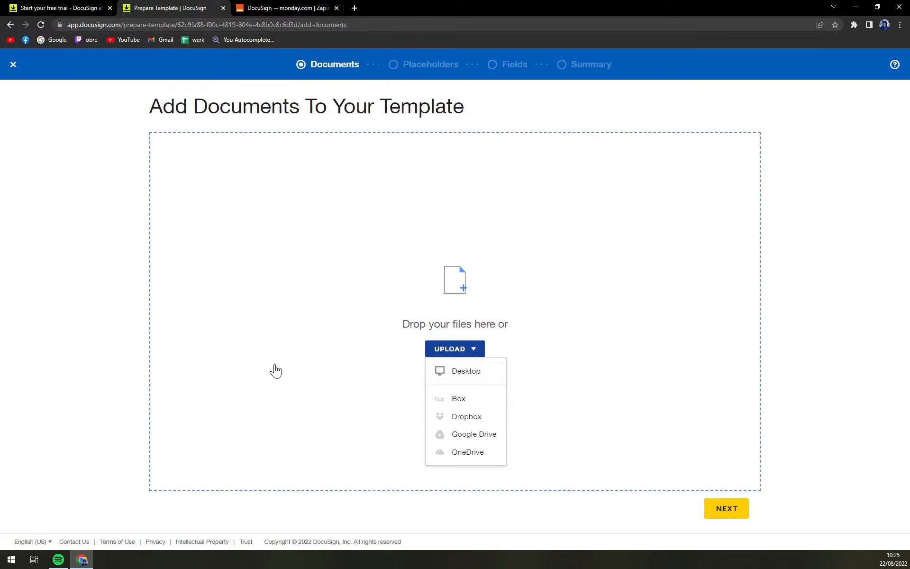
click(466, 370)
click(382, 7)
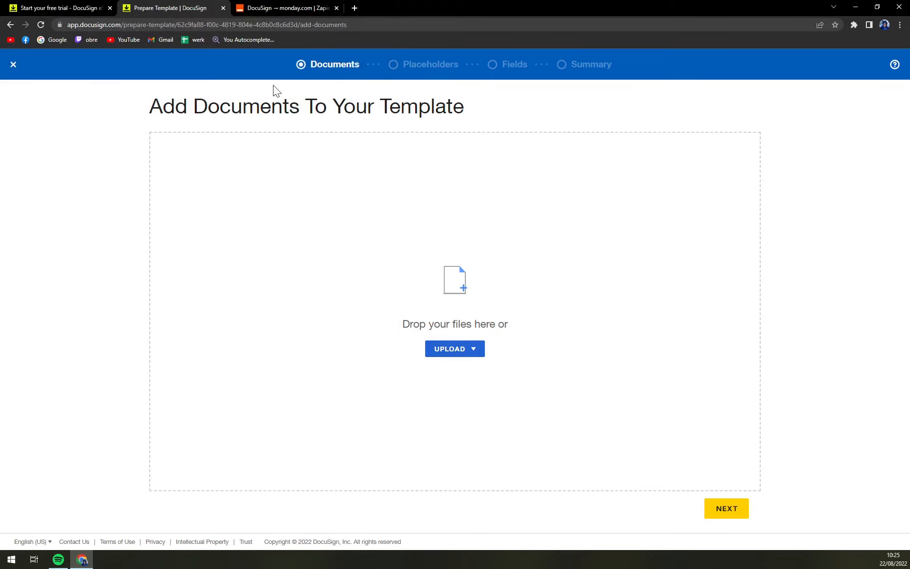
click(15, 65)
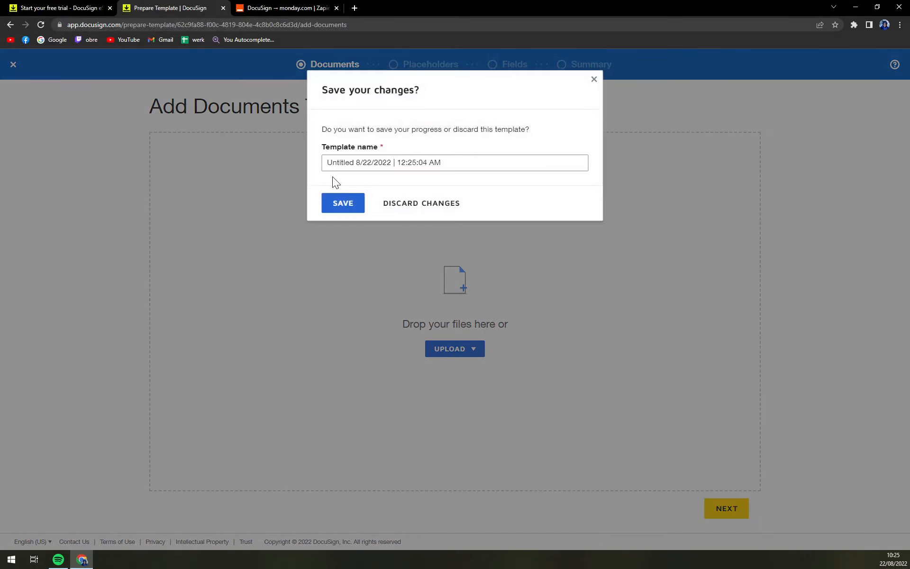
click(436, 204)
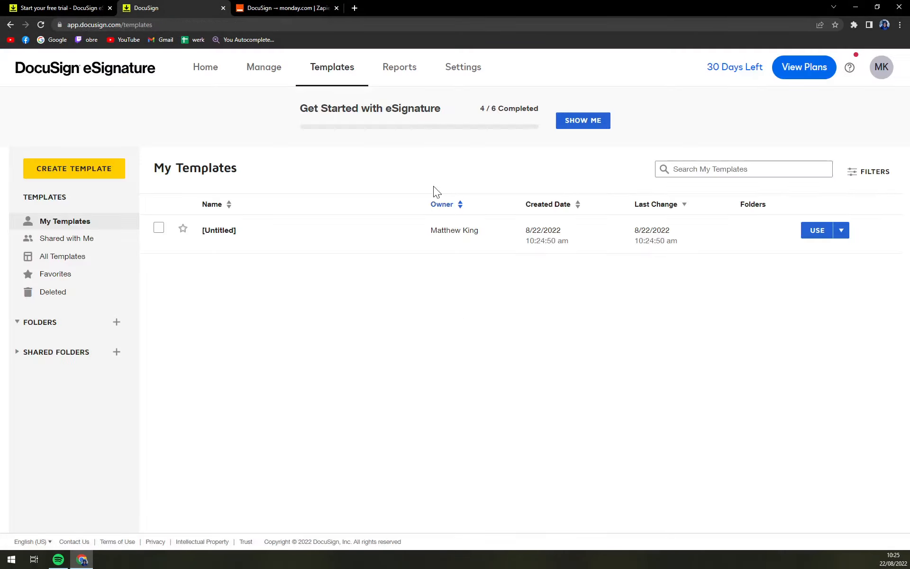
Open Reports, then Settings, and inspect the account's API usage chart.
click(390, 79)
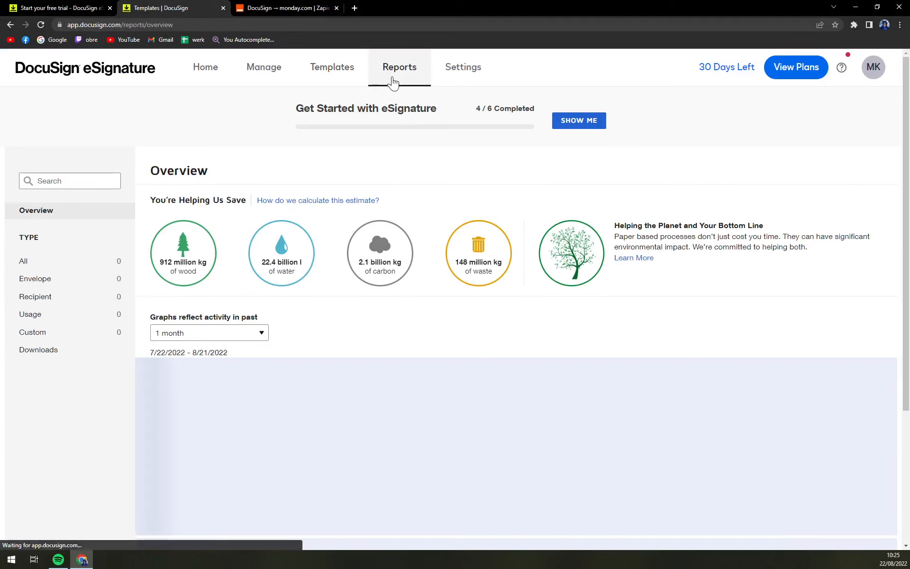
click(467, 74)
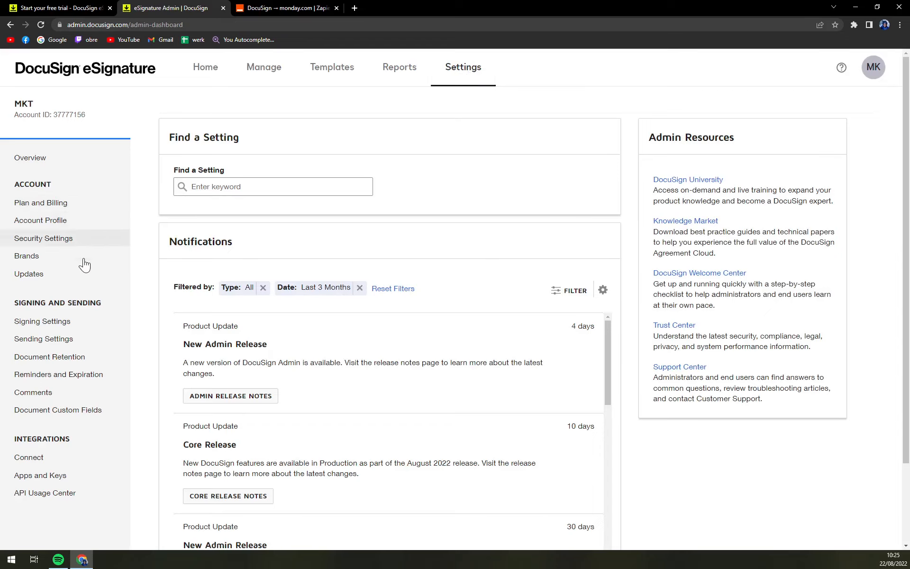
click(70, 495)
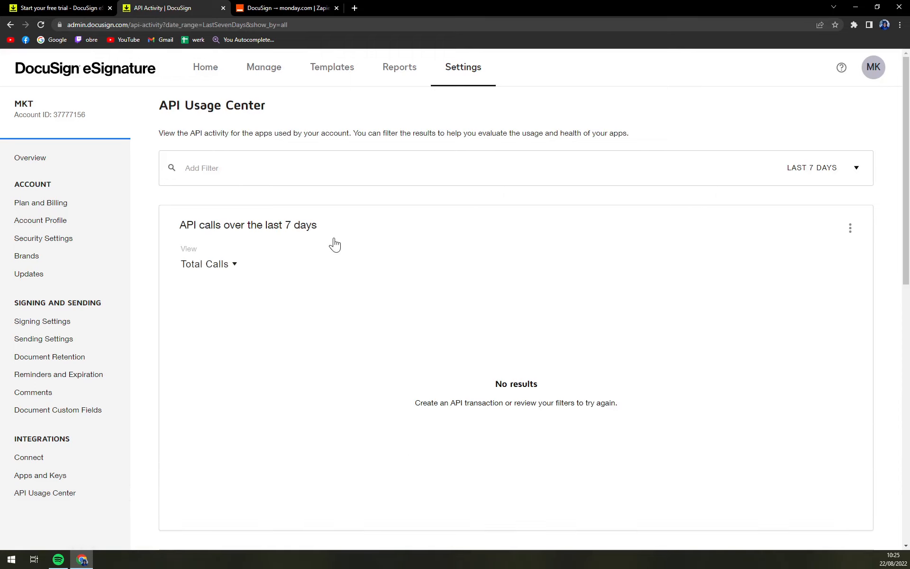
scroll(348, 201, down, 10)
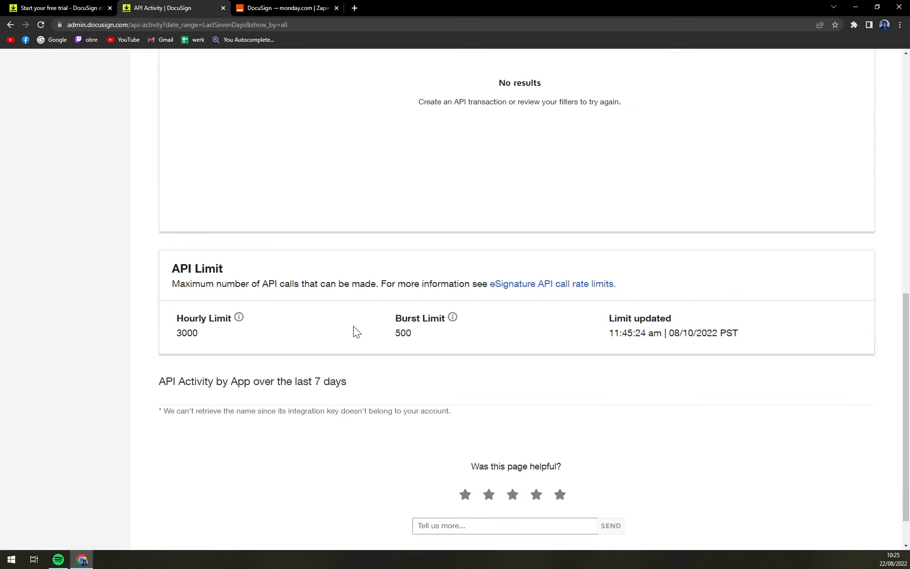
scroll(355, 332, down, 1)
scroll(348, 388, up, 12)
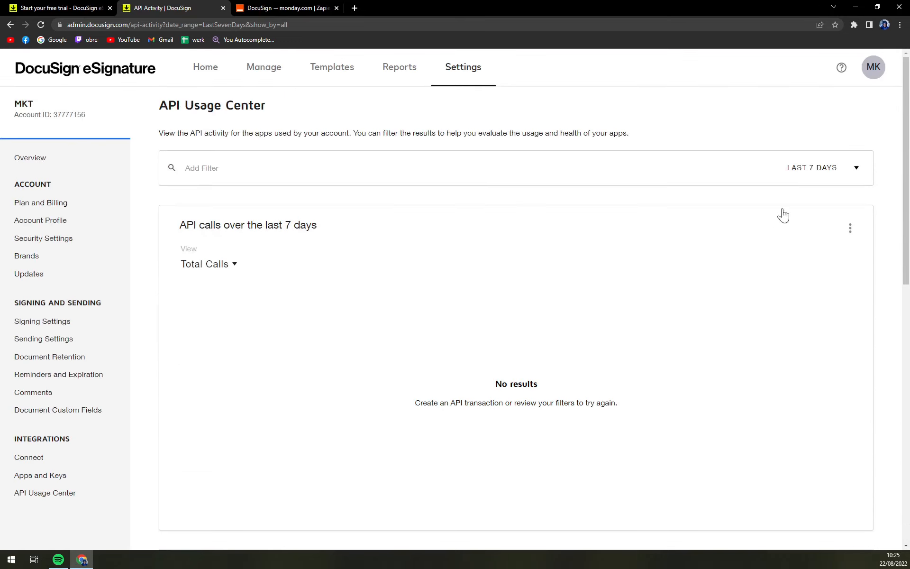
click(850, 230)
click(434, 201)
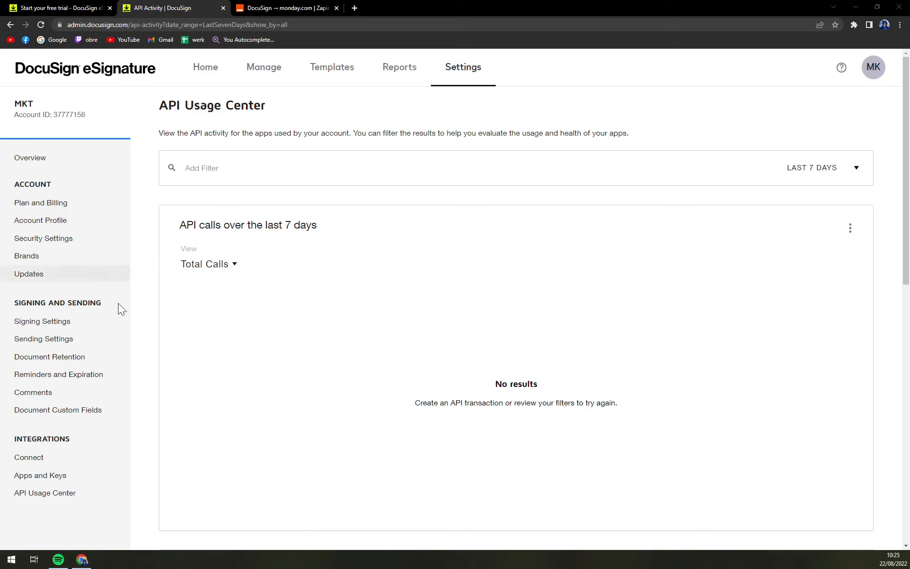
Open Apps and Keys, then the Connect settings listing no configurations.
click(46, 478)
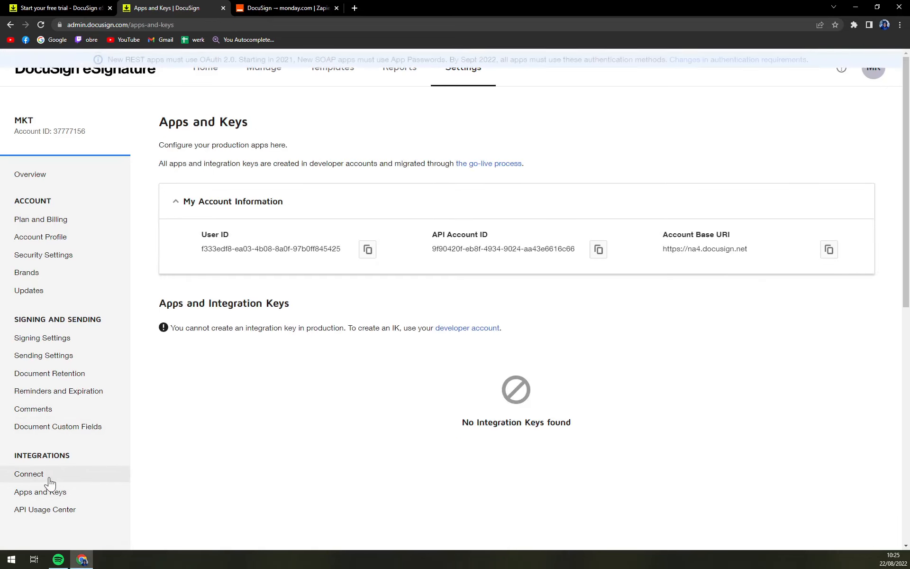
click(22, 474)
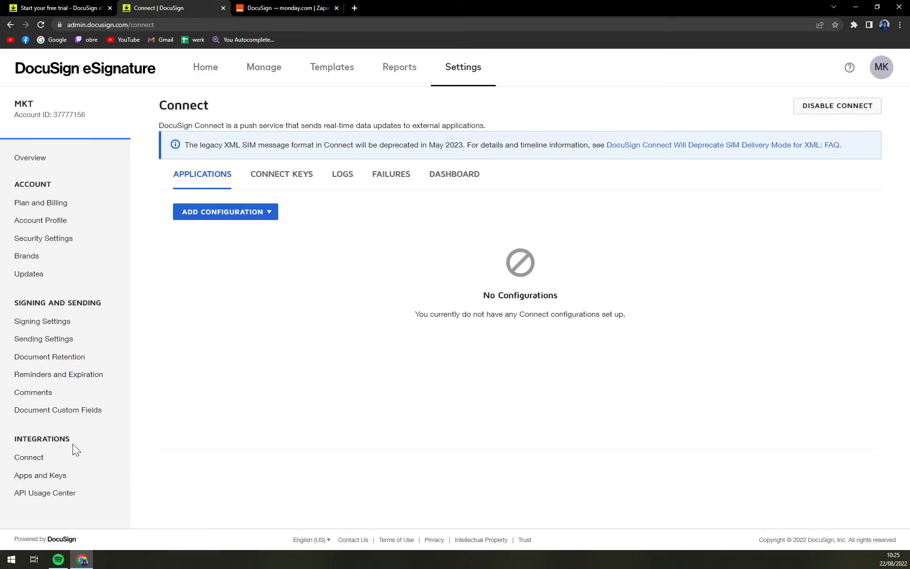
click(299, 7)
Load the Zapier dashboard in a new tab, scroll through it, then return to DocuSign Connect.
click(59, 63)
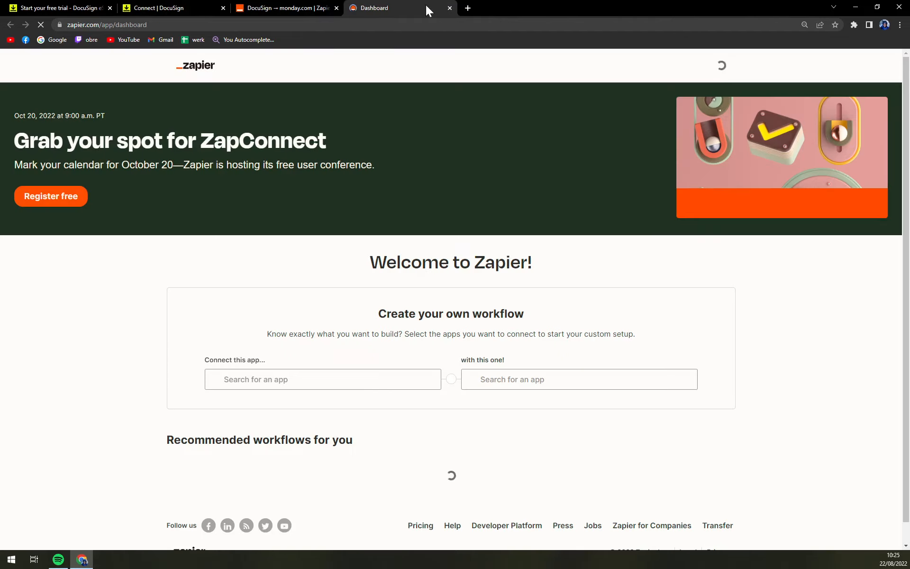
click(90, 7)
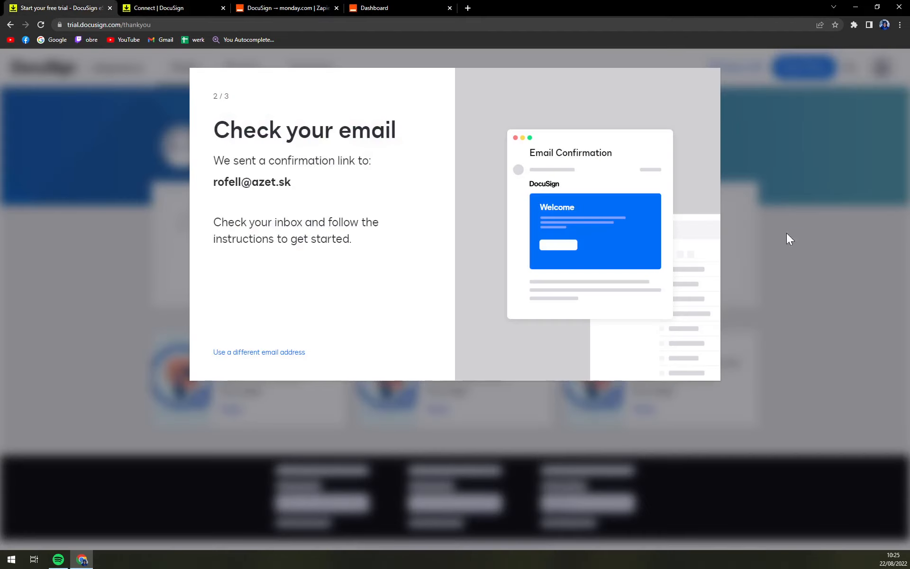
click(209, 7)
click(396, 7)
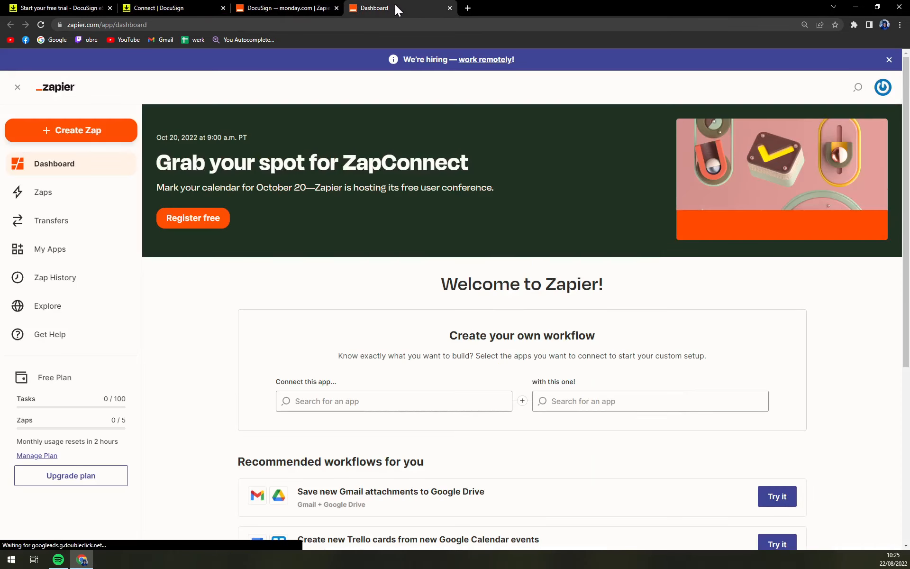
scroll(335, 412, down, 5)
scroll(335, 412, up, 5)
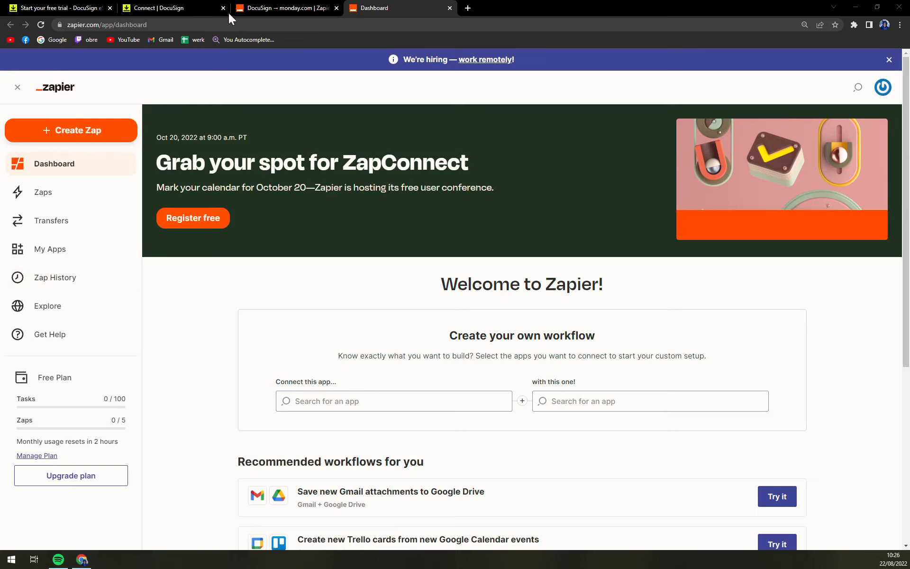
click(199, 8)
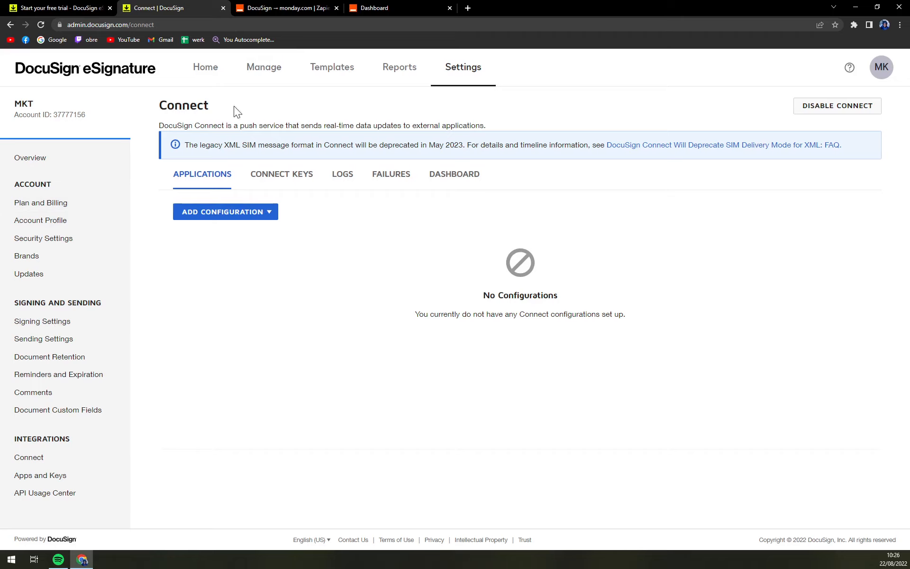
Go to the eSignature Home dashboard and scroll through it, showing 1 envelope waiting for others.
click(221, 70)
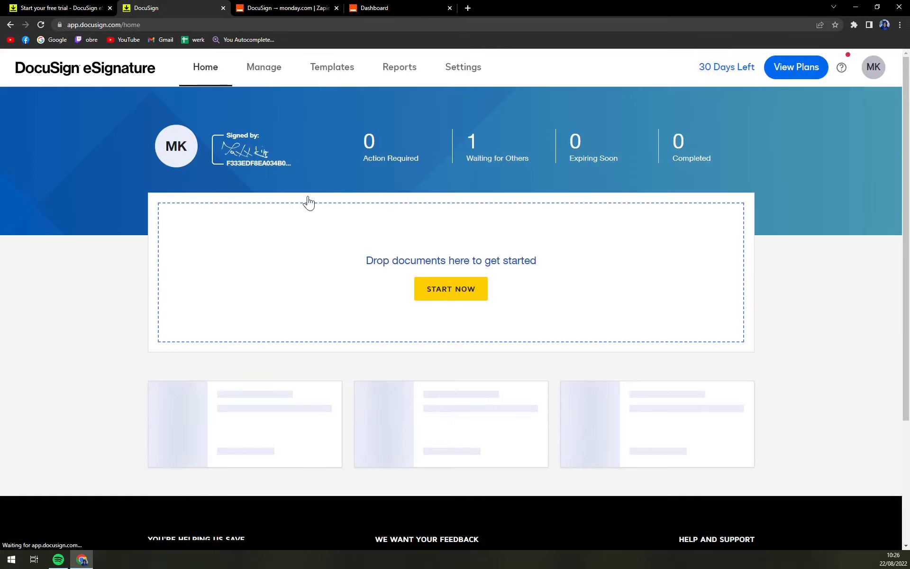
scroll(549, 305, down, 4)
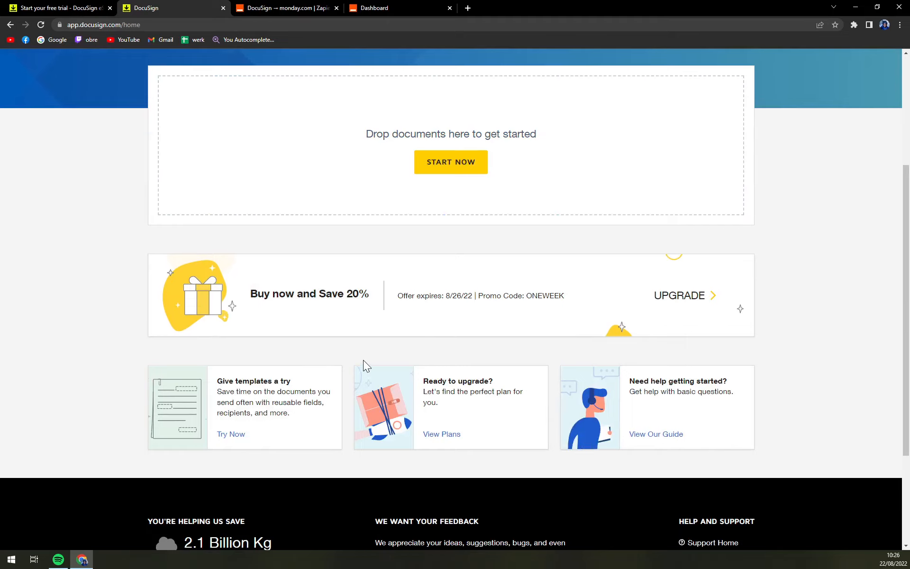
scroll(363, 365, up, 4)
scroll(450, 223, down, 7)
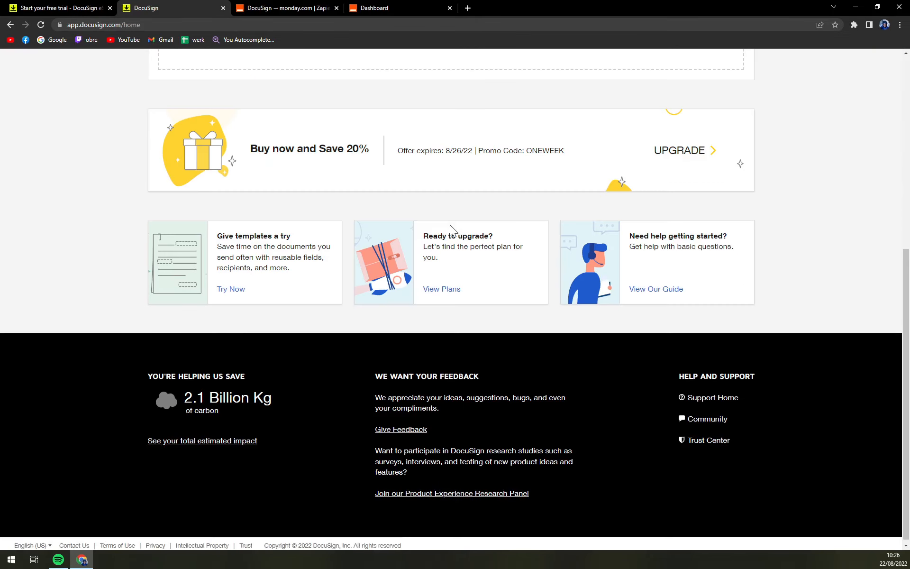
scroll(234, 311, up, 1)
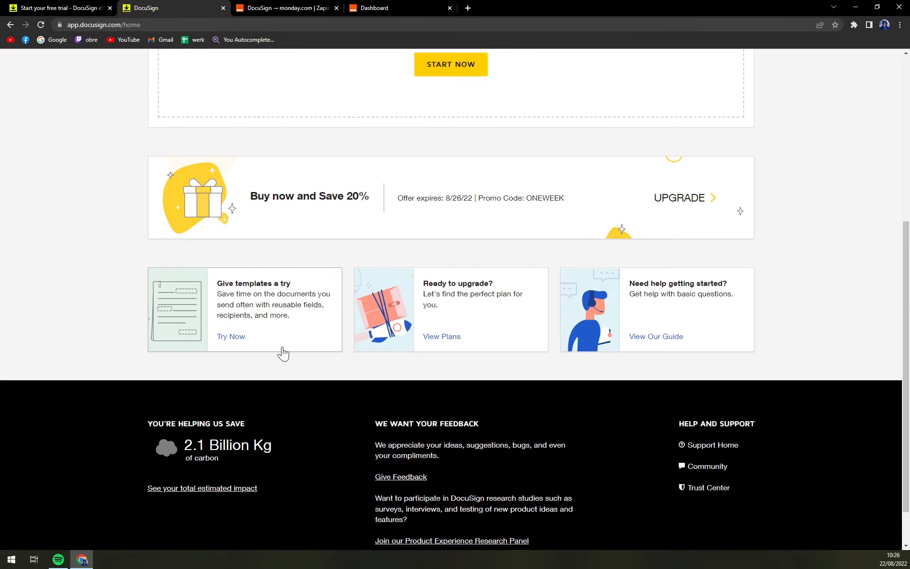
click(233, 337)
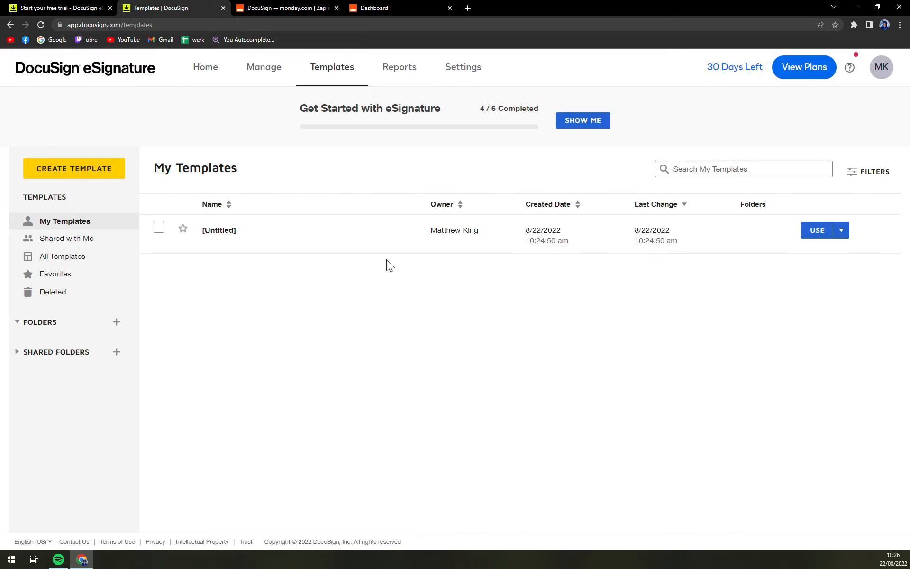
click(387, 249)
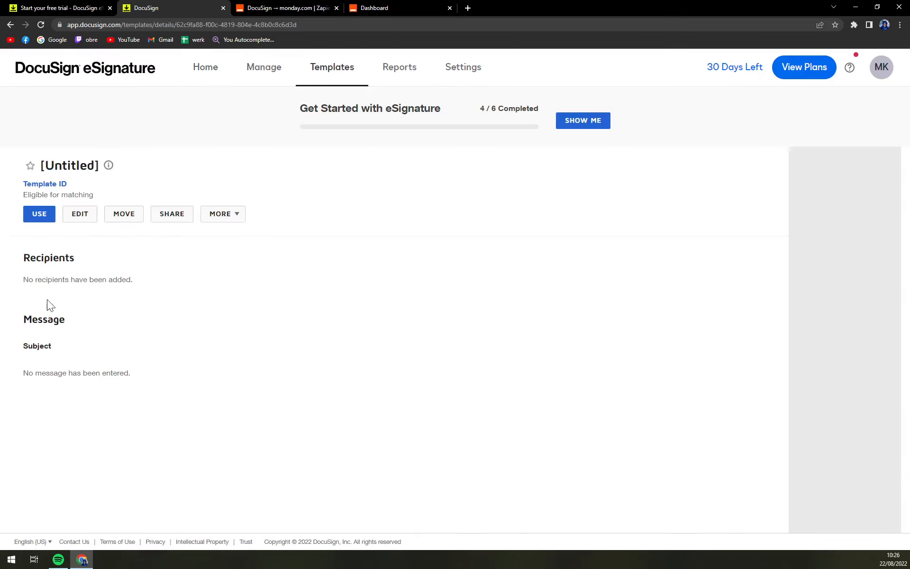
click(10, 26)
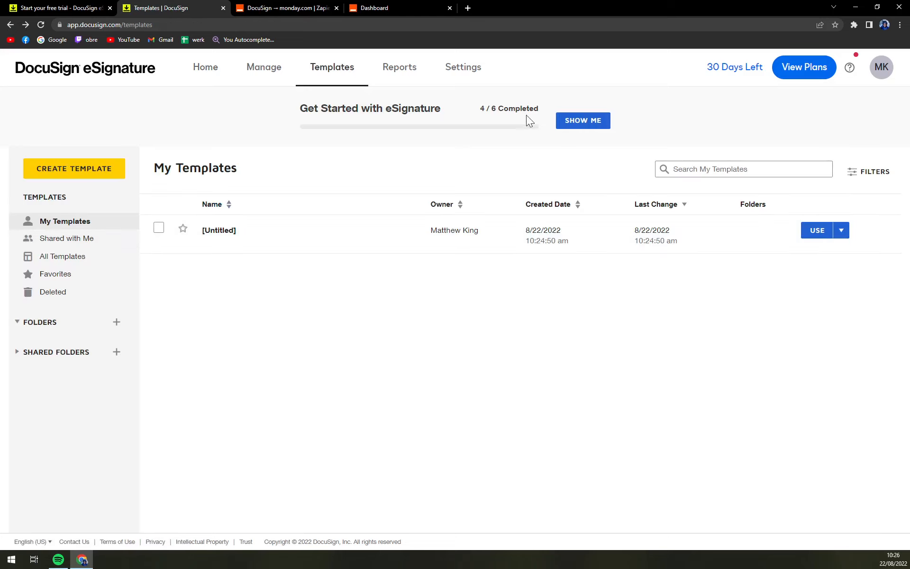
click(228, 73)
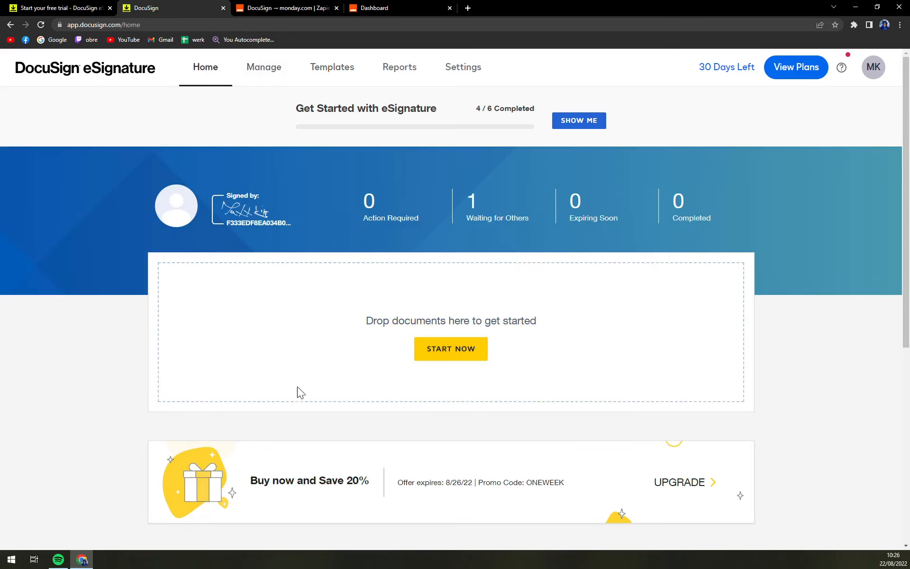
Start a new envelope and browse shared, all and favourite templates without choosing one.
click(335, 315)
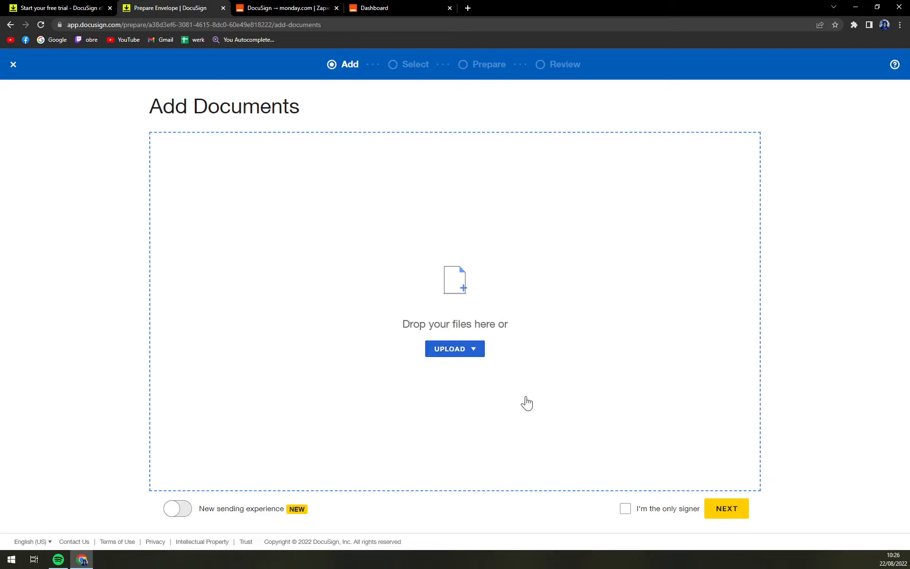
click(472, 350)
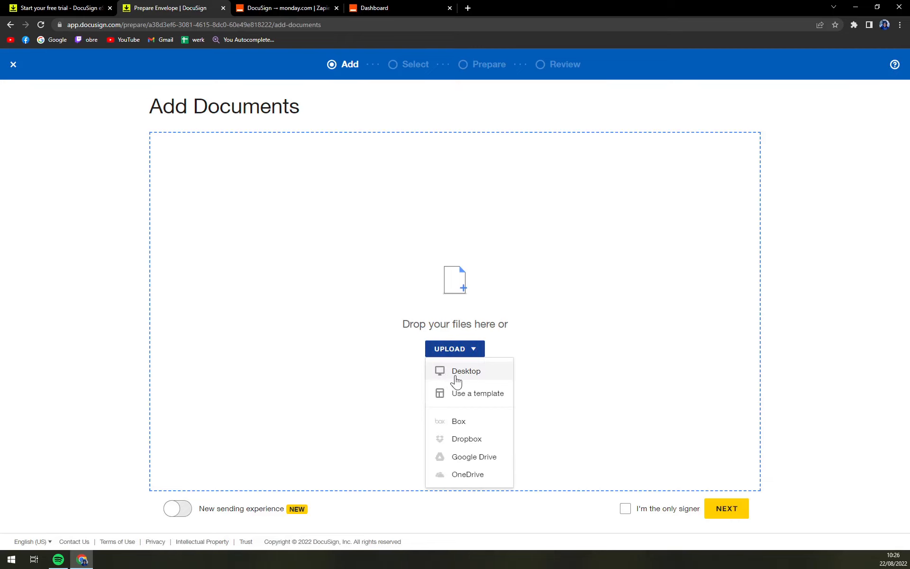
click(459, 394)
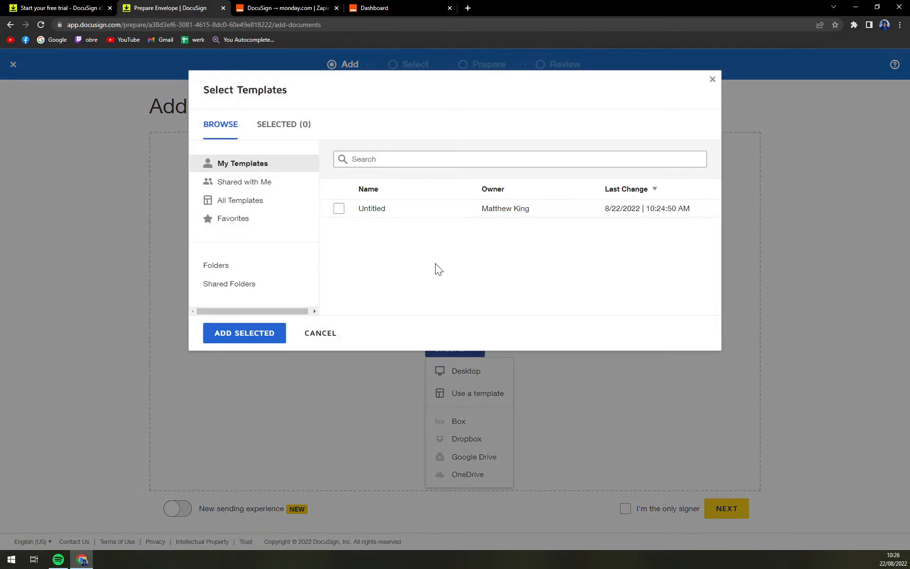
click(236, 183)
click(241, 203)
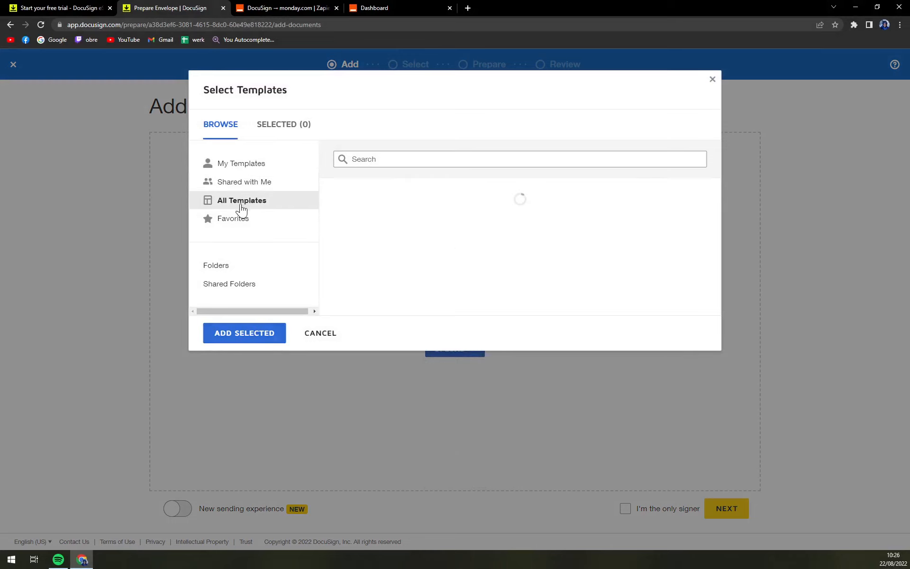
click(235, 219)
click(712, 79)
Upload sample.pdf from the computer, mark yourself as the only signer, and start signing.
click(467, 350)
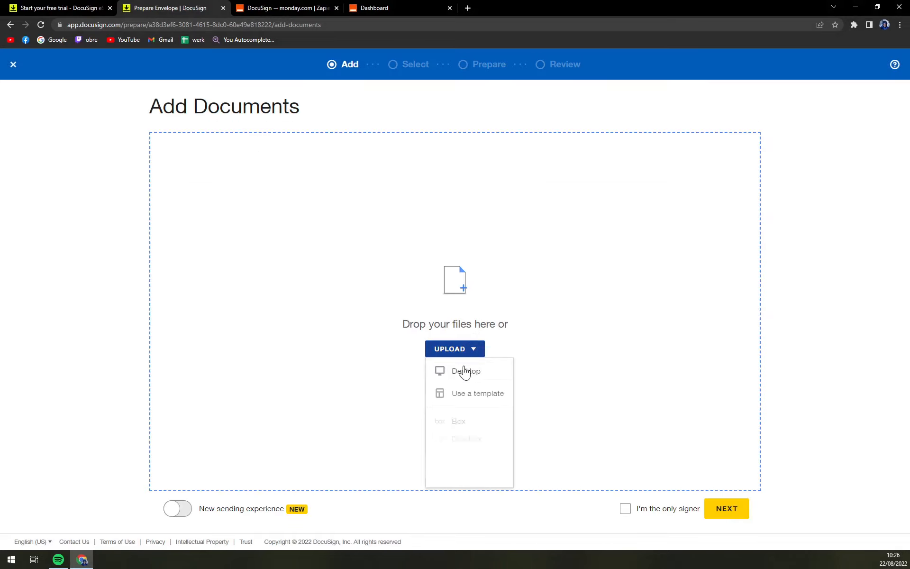
click(462, 371)
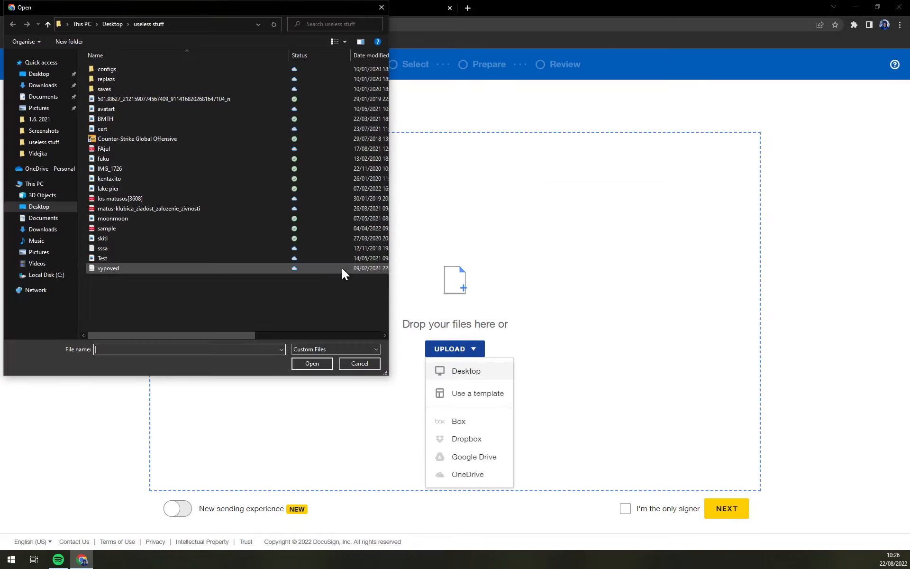
double_click(115, 228)
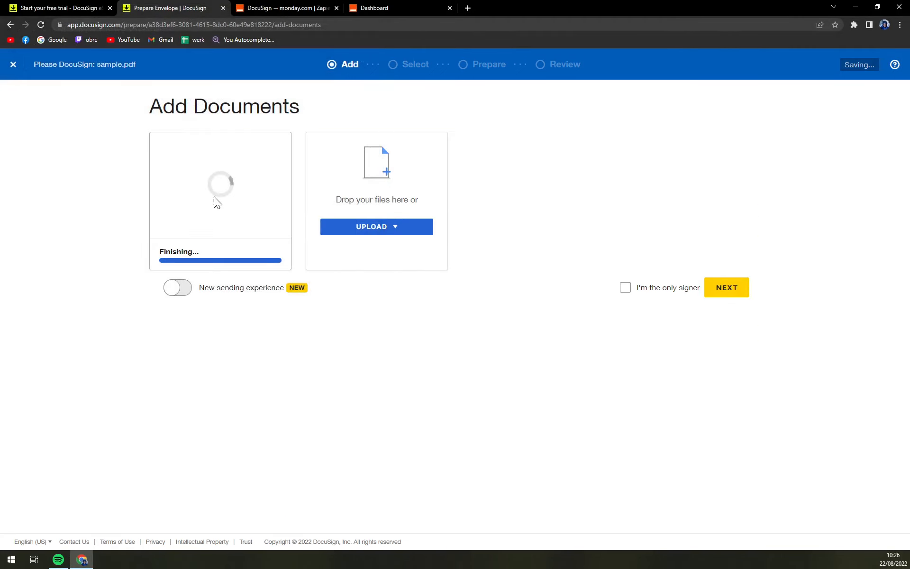
click(644, 296)
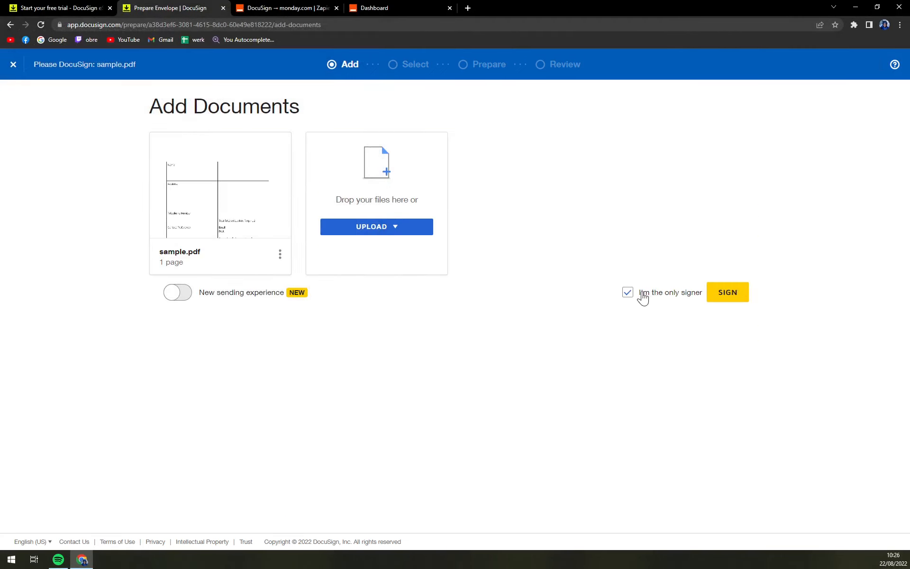
click(745, 292)
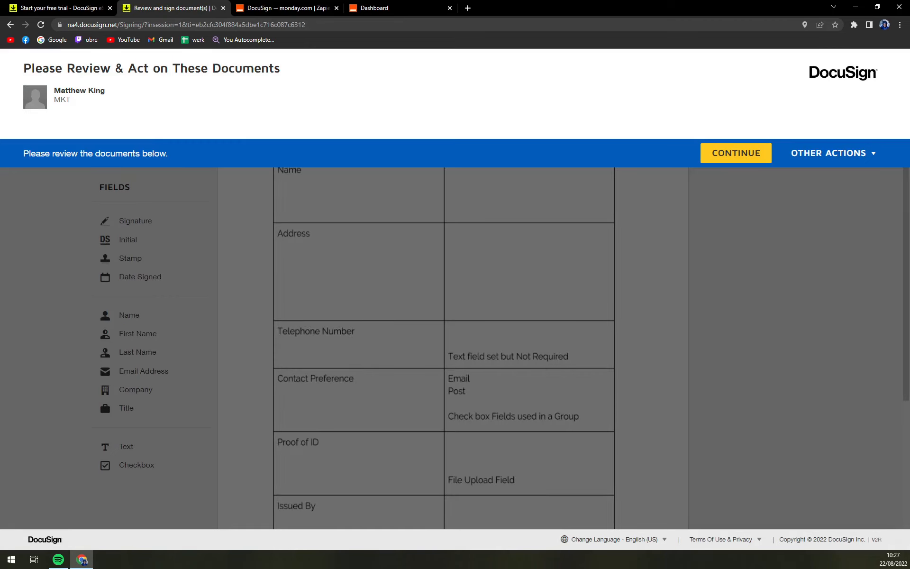
Place a signature field beside Signed, enlarge and nudge it into position, then finish signing.
click(722, 159)
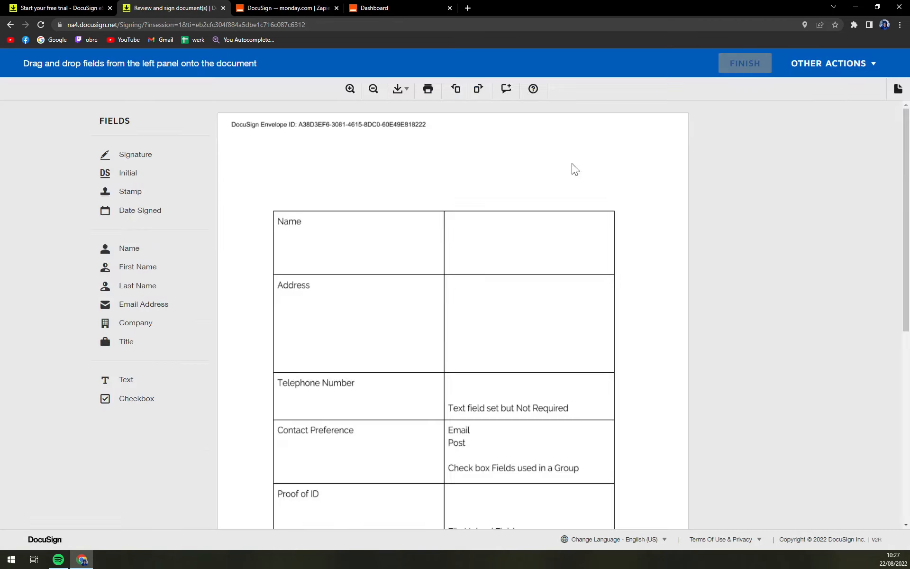
scroll(564, 168, down, 4)
mouse_move(147, 164)
mouse_down()
mouse_move(177, 171)
mouse_move(224, 213)
mouse_move(366, 277)
mouse_move(327, 320)
mouse_move(310, 316)
mouse_up()
scroll(366, 277, down, 4)
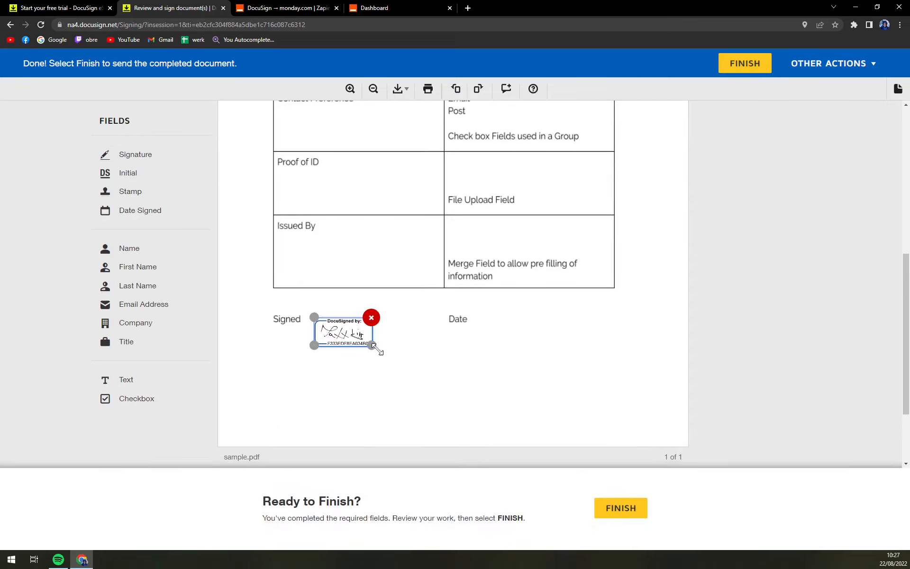
drag(372, 346, 440, 398)
mouse_move(379, 357)
mouse_down()
mouse_move(376, 365)
mouse_move(371, 353)
mouse_up()
click(563, 334)
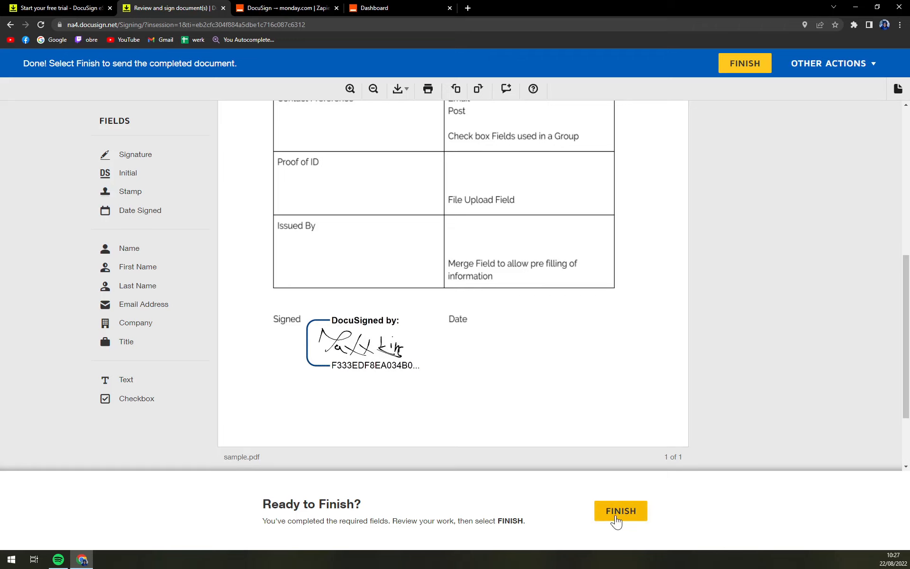
click(616, 518)
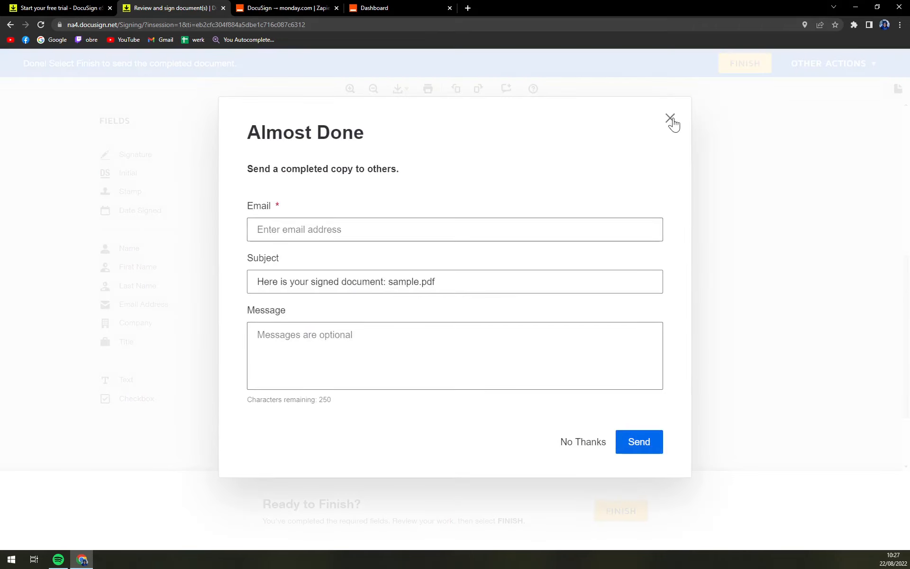
Close the Almost Done prompt, return Home, and start a new envelope on Add Documents.
click(670, 119)
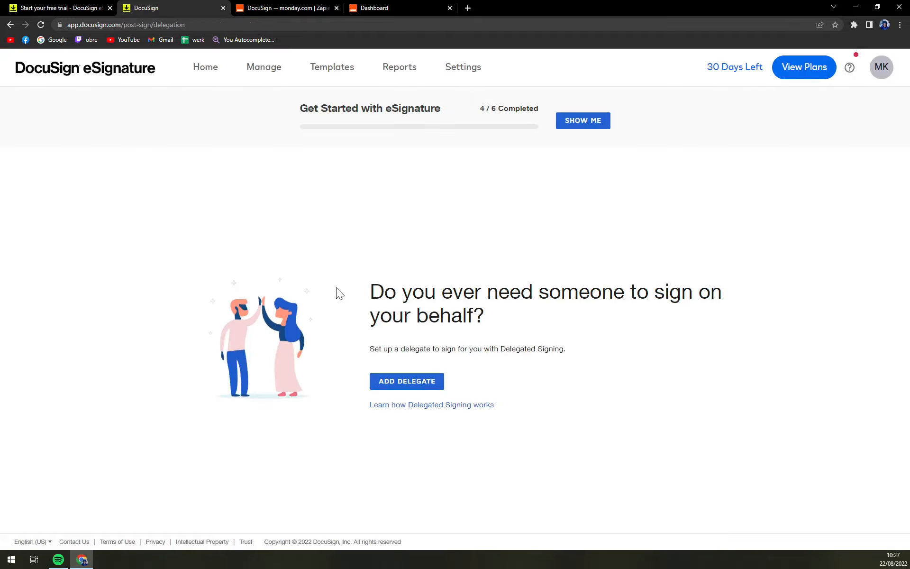
click(212, 75)
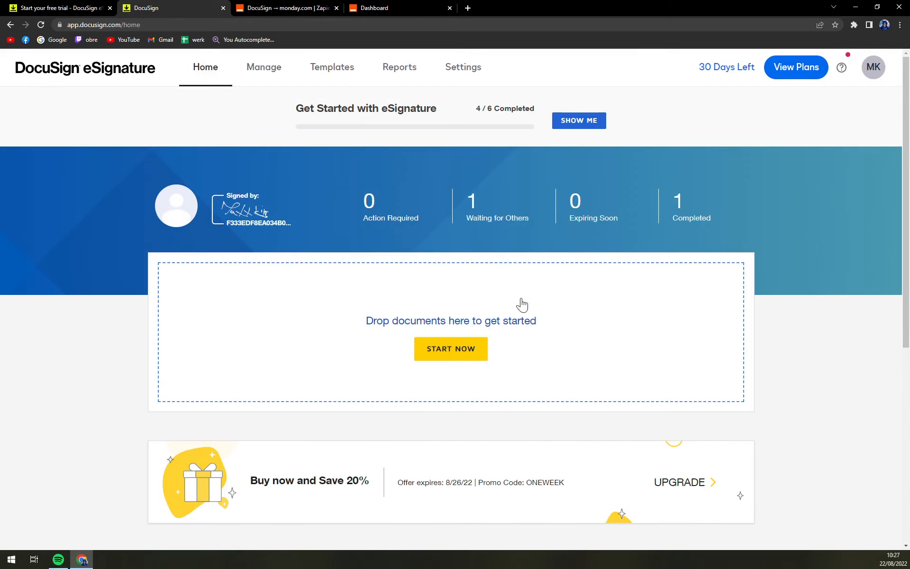
click(521, 305)
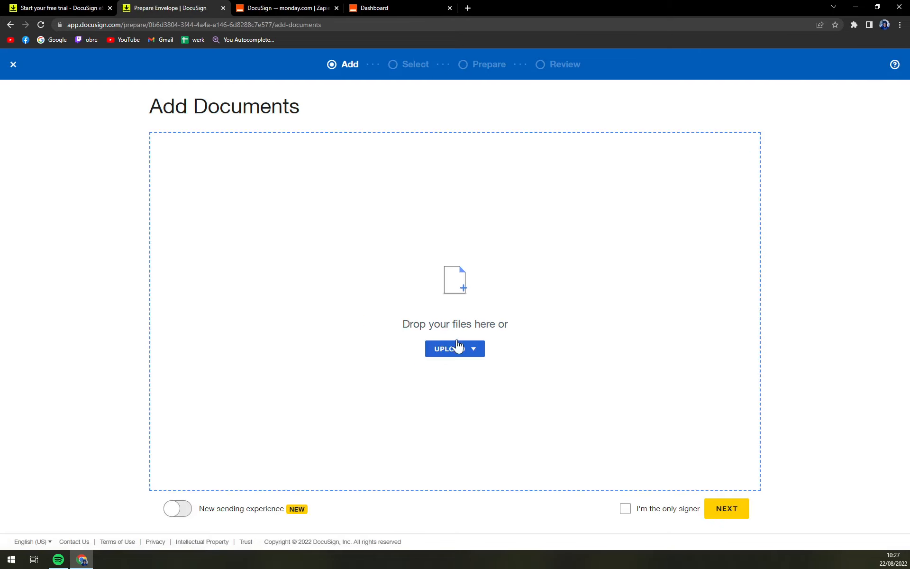
Upload sample.pdf, preview it, mark yourself as the only signer, and open it for signing.
click(457, 347)
click(103, 230)
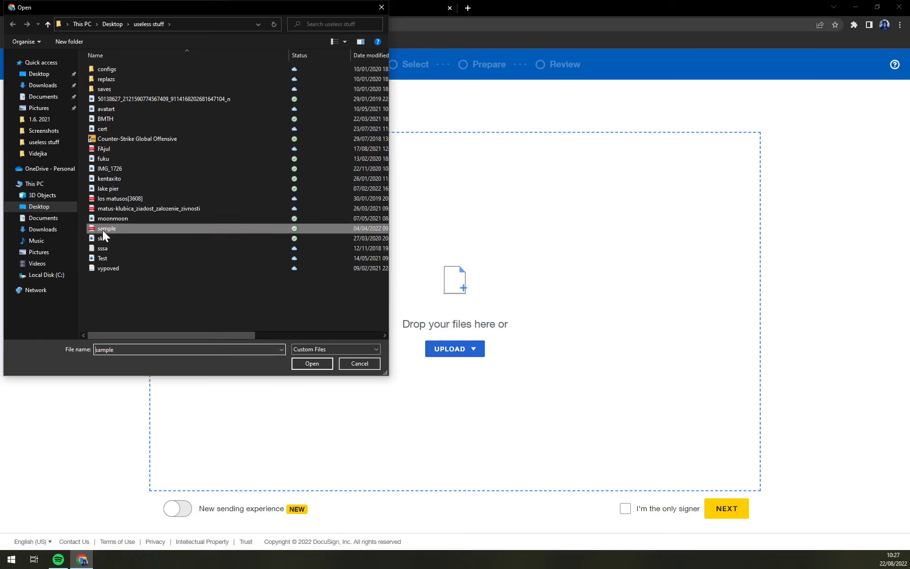
double_click(102, 230)
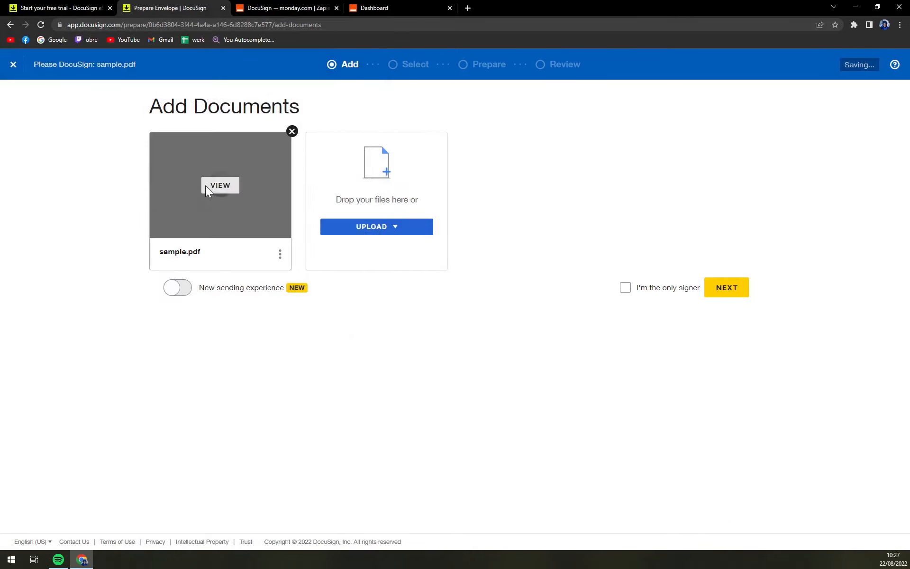
click(210, 184)
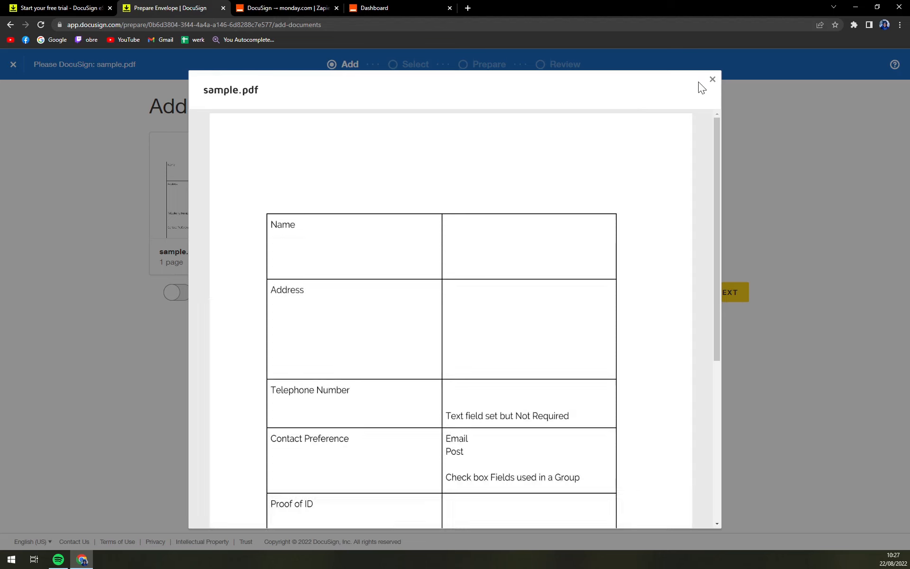
click(713, 79)
click(688, 298)
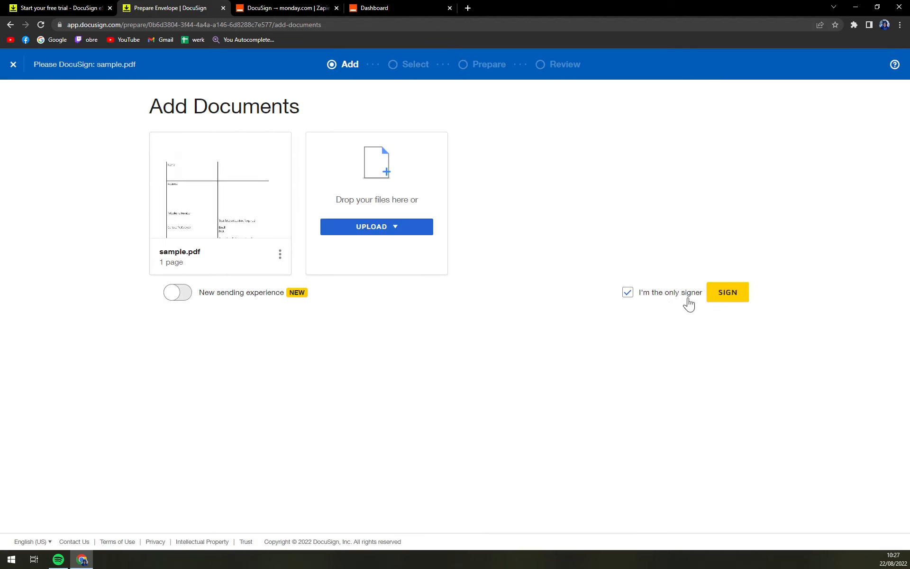
click(731, 305)
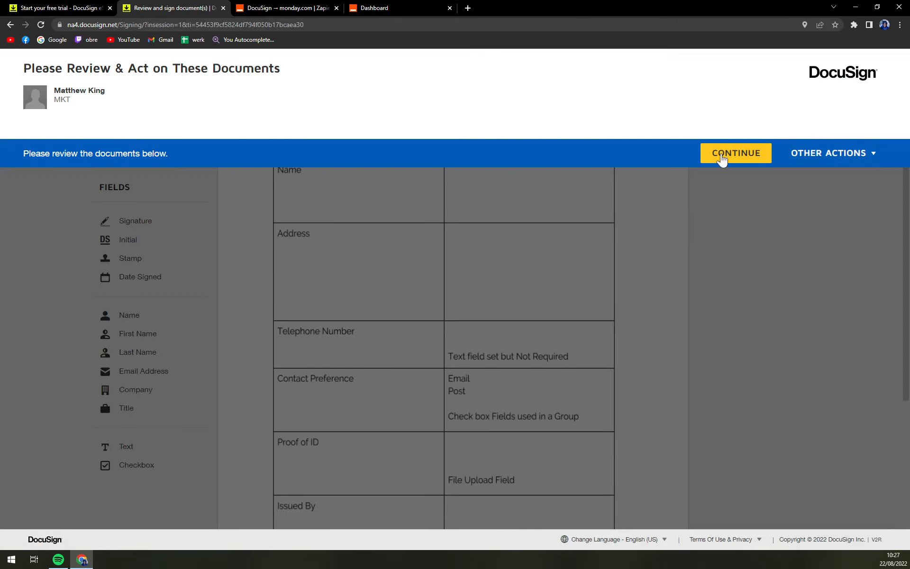
Place a signature field under Signed and a Date Signed field under Date.
click(722, 160)
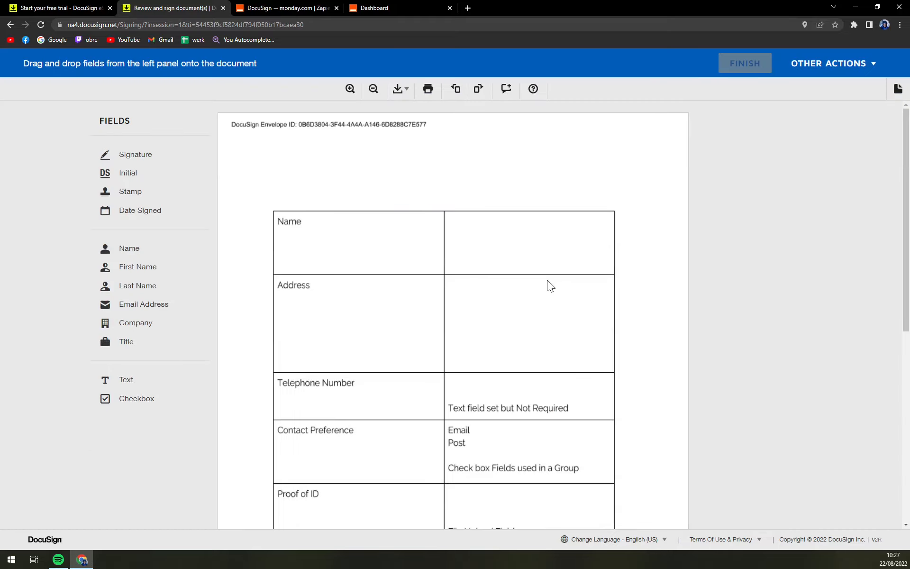
scroll(217, 183, down, 5)
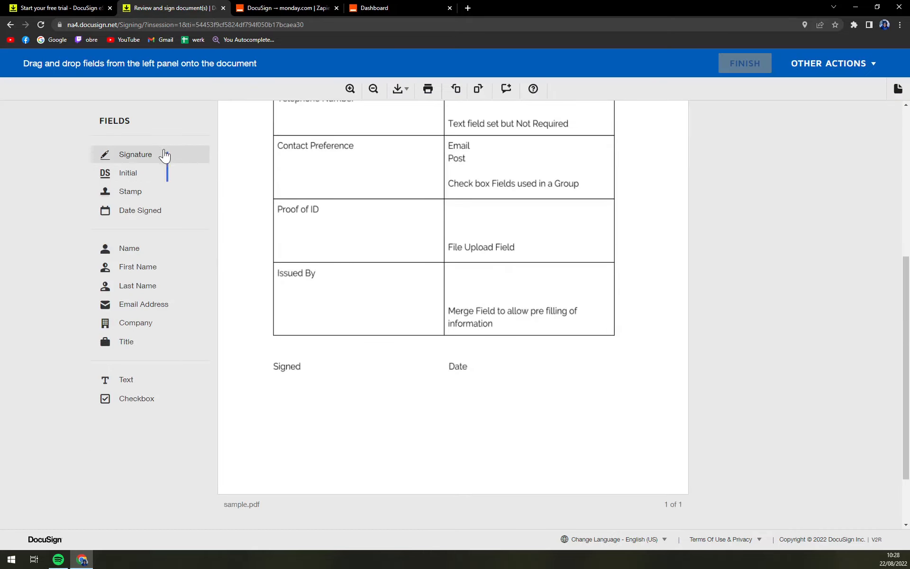
mouse_move(165, 155)
mouse_down()
mouse_move(331, 372)
mouse_move(283, 382)
mouse_move(417, 456)
mouse_up()
click(423, 440)
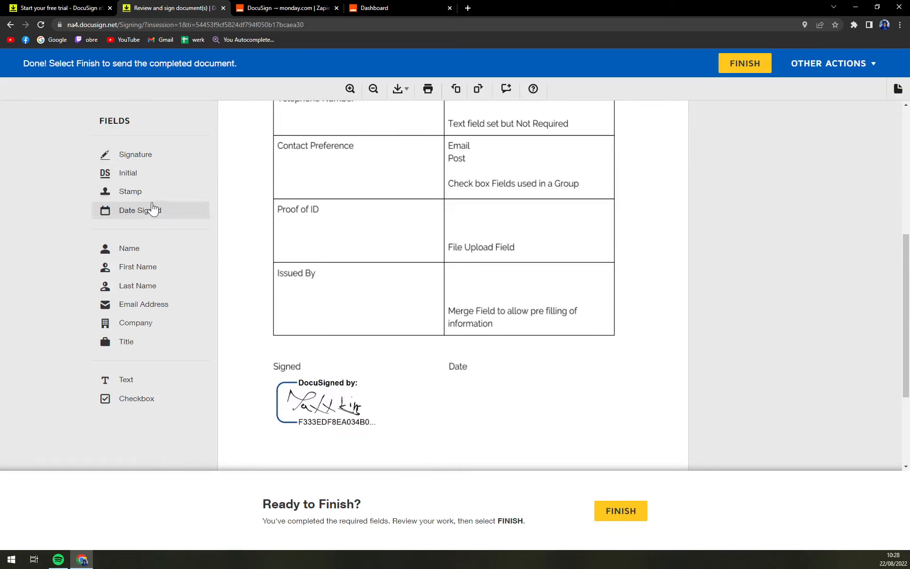
mouse_move(153, 210)
mouse_down()
mouse_move(455, 379)
mouse_move(484, 359)
mouse_up()
click(566, 395)
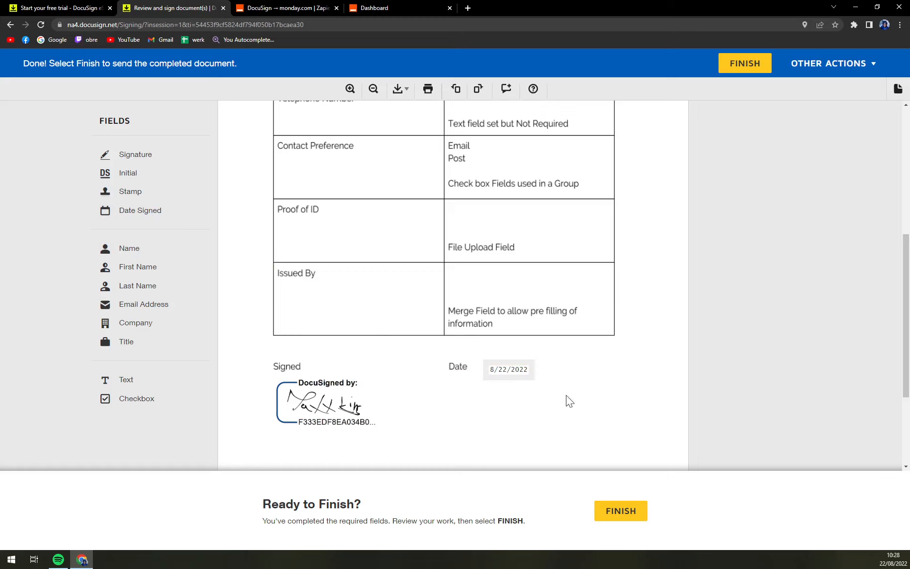
scroll(545, 389, up, 5)
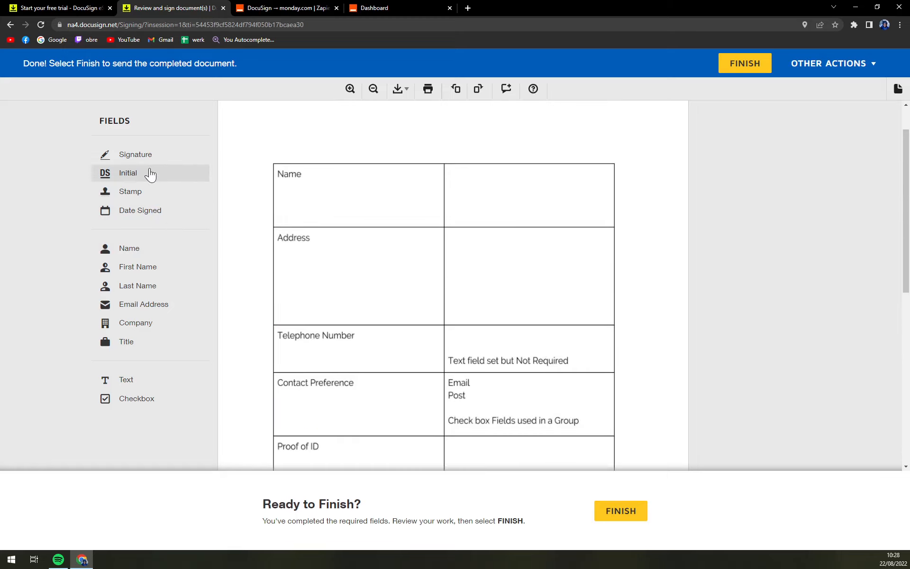
Stack First Name, Last Name and Email Address fields in the Name row, discarding trial Full Name and Stamp fields.
drag(174, 254, 457, 181)
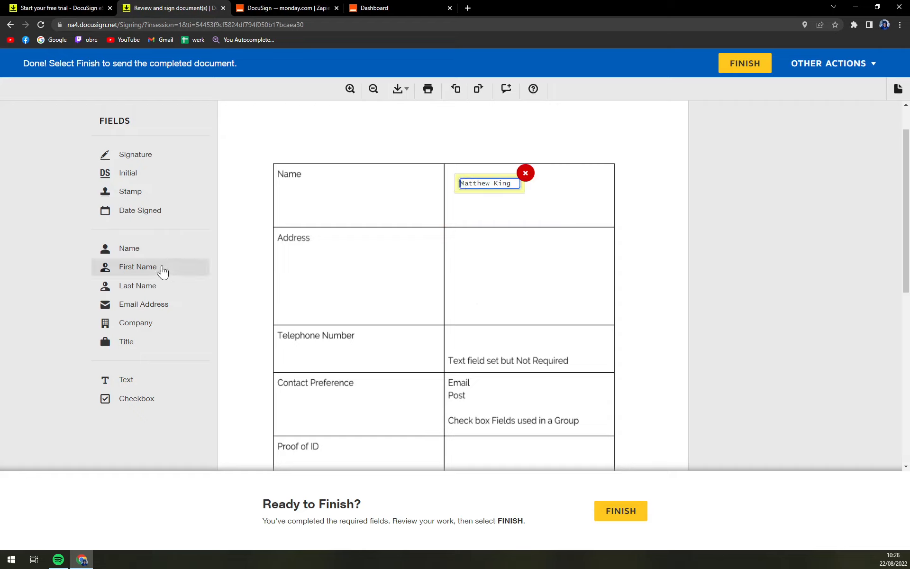
click(525, 174)
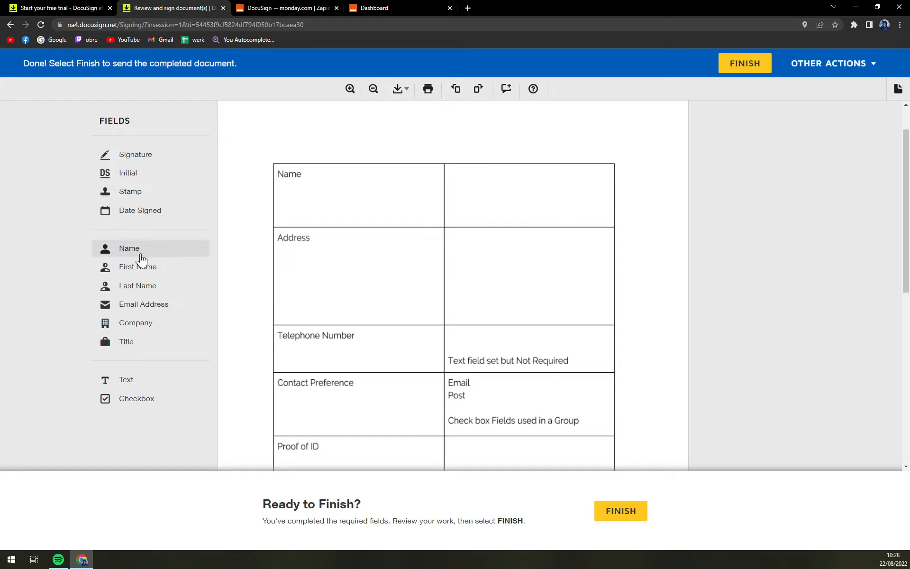
drag(140, 266, 455, 176)
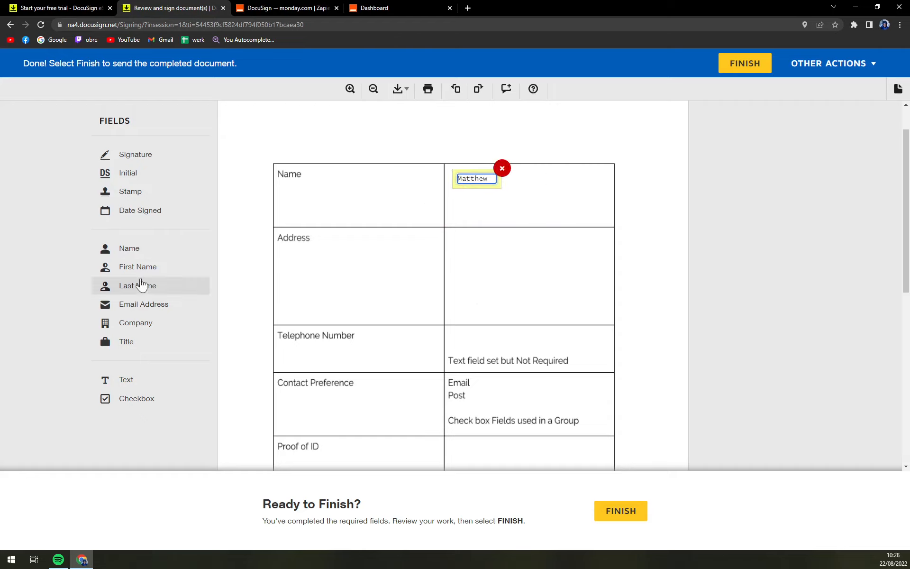
drag(141, 290, 450, 189)
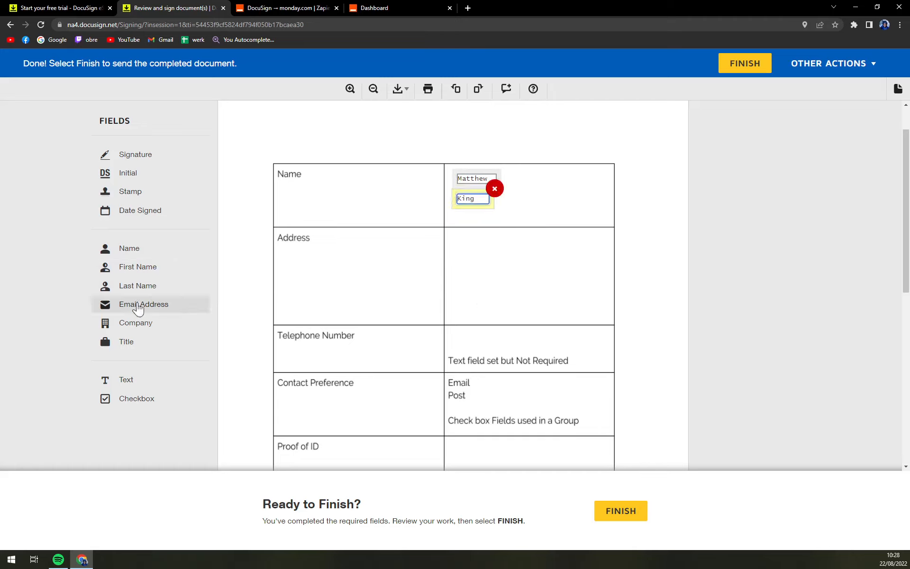
drag(138, 304, 453, 211)
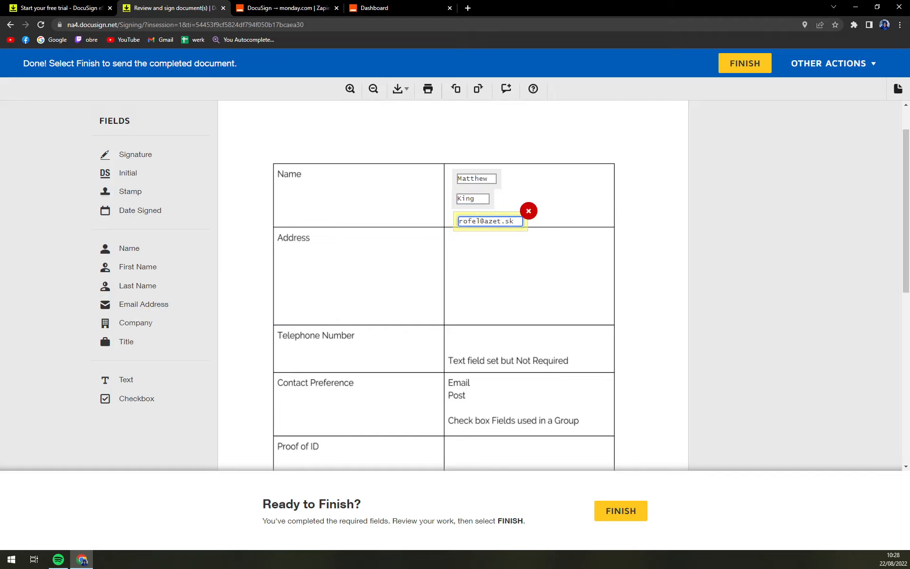
click(549, 164)
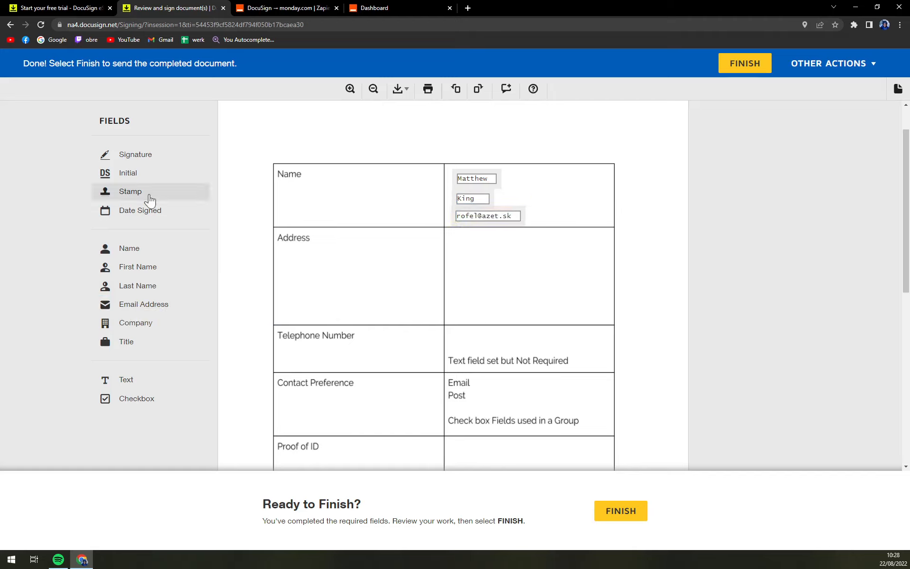
drag(147, 194, 503, 260)
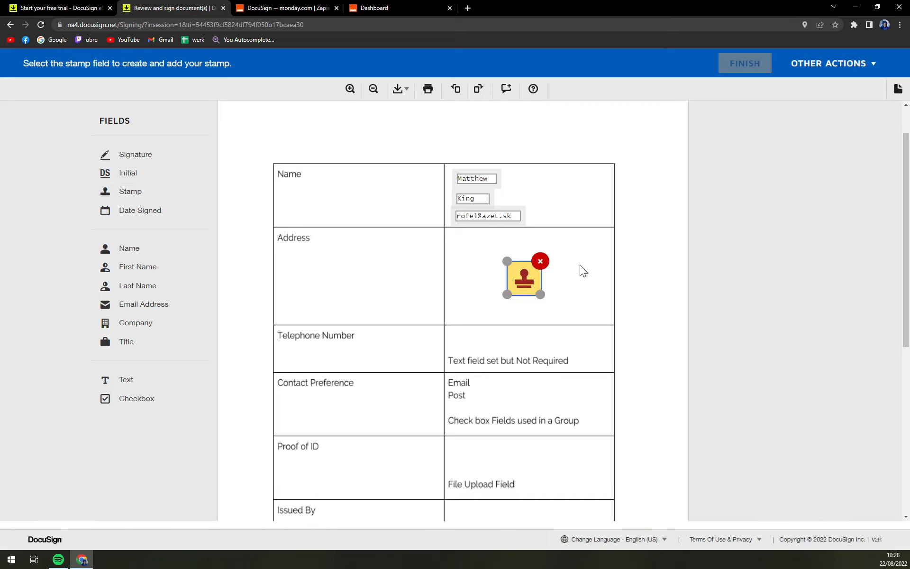
click(540, 259)
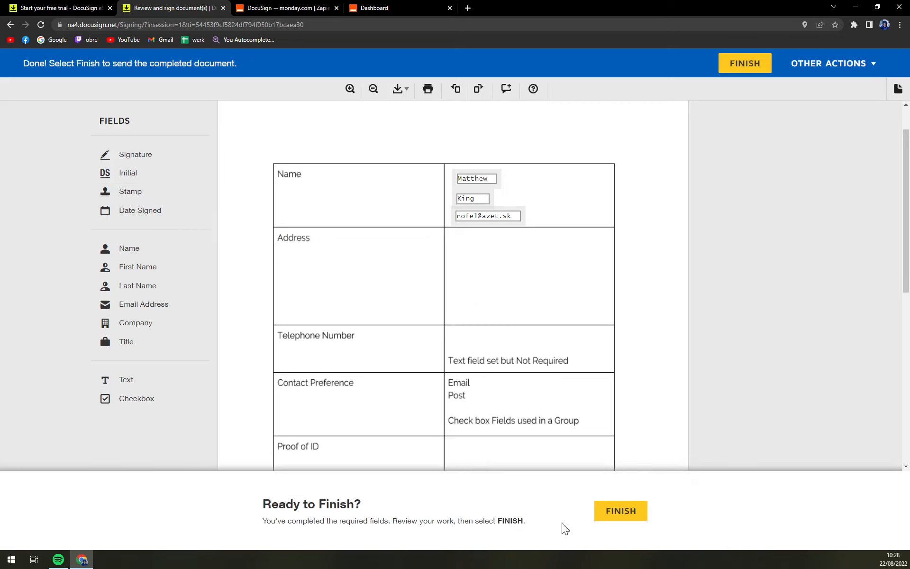
scroll(525, 449, down, 8)
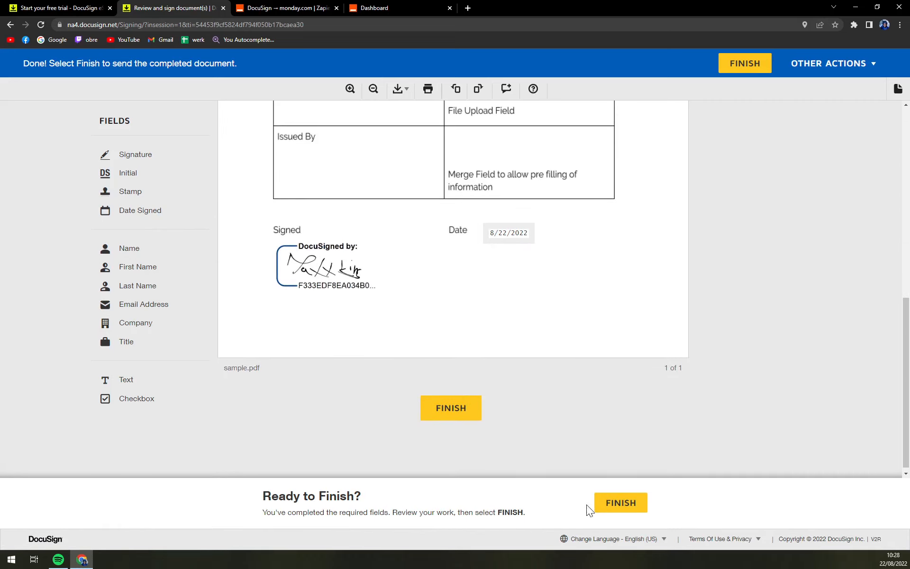
click(597, 528)
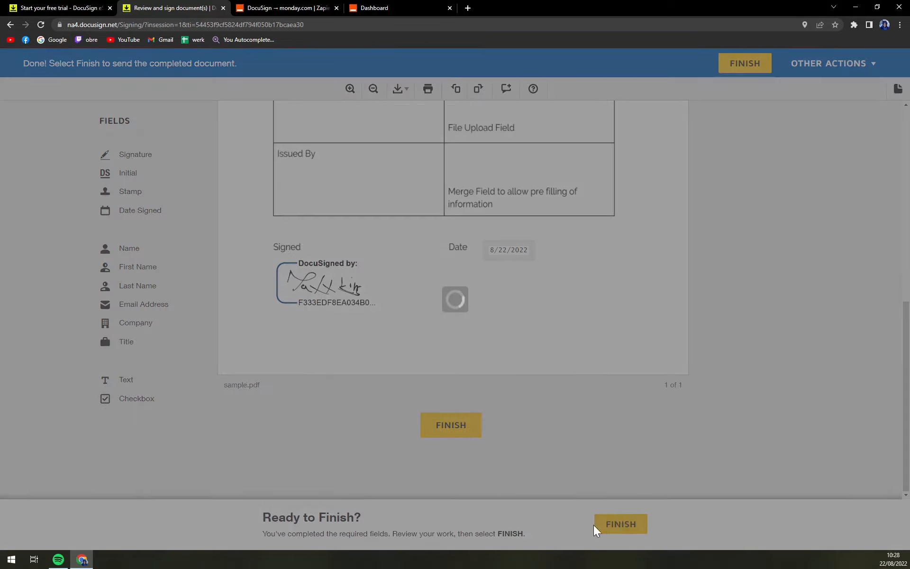
click(382, 180)
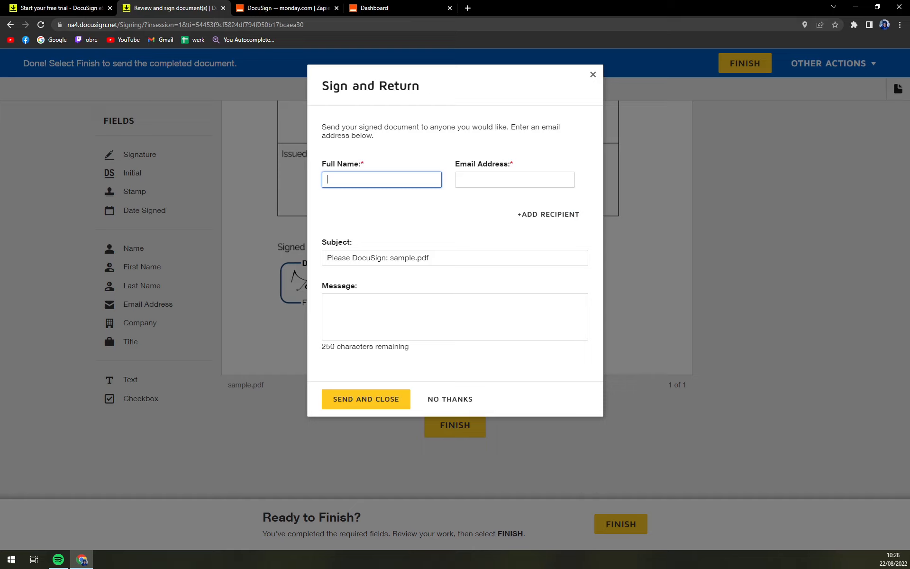
click(478, 179)
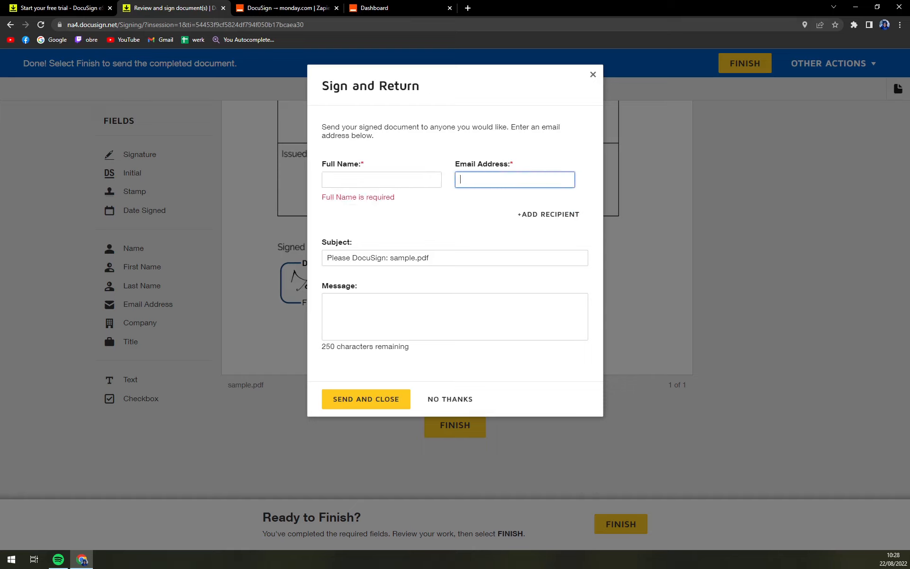
key(shift+Tab)
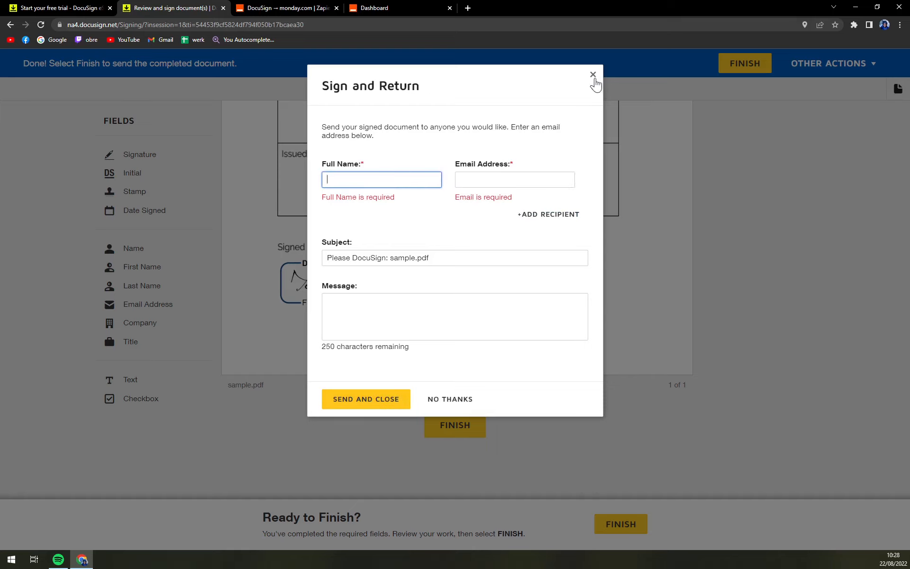
click(593, 75)
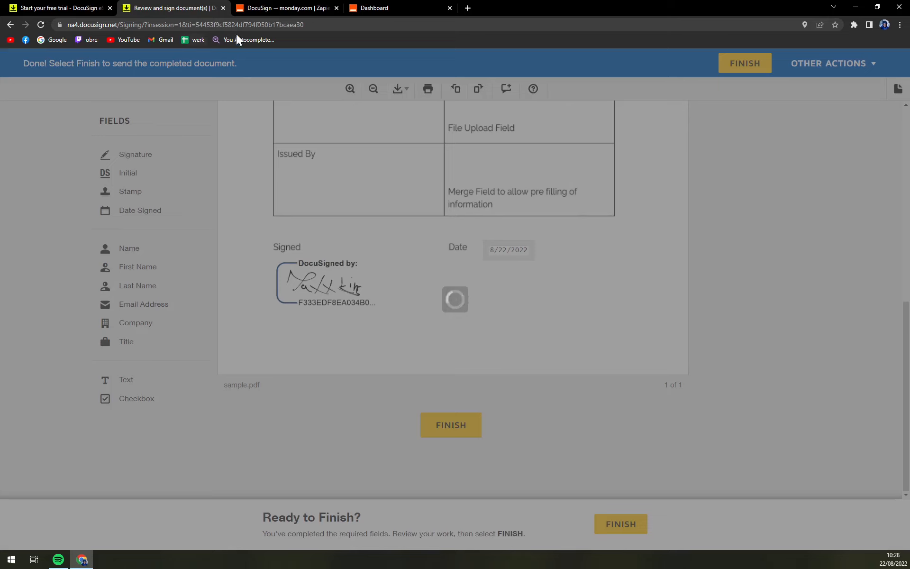